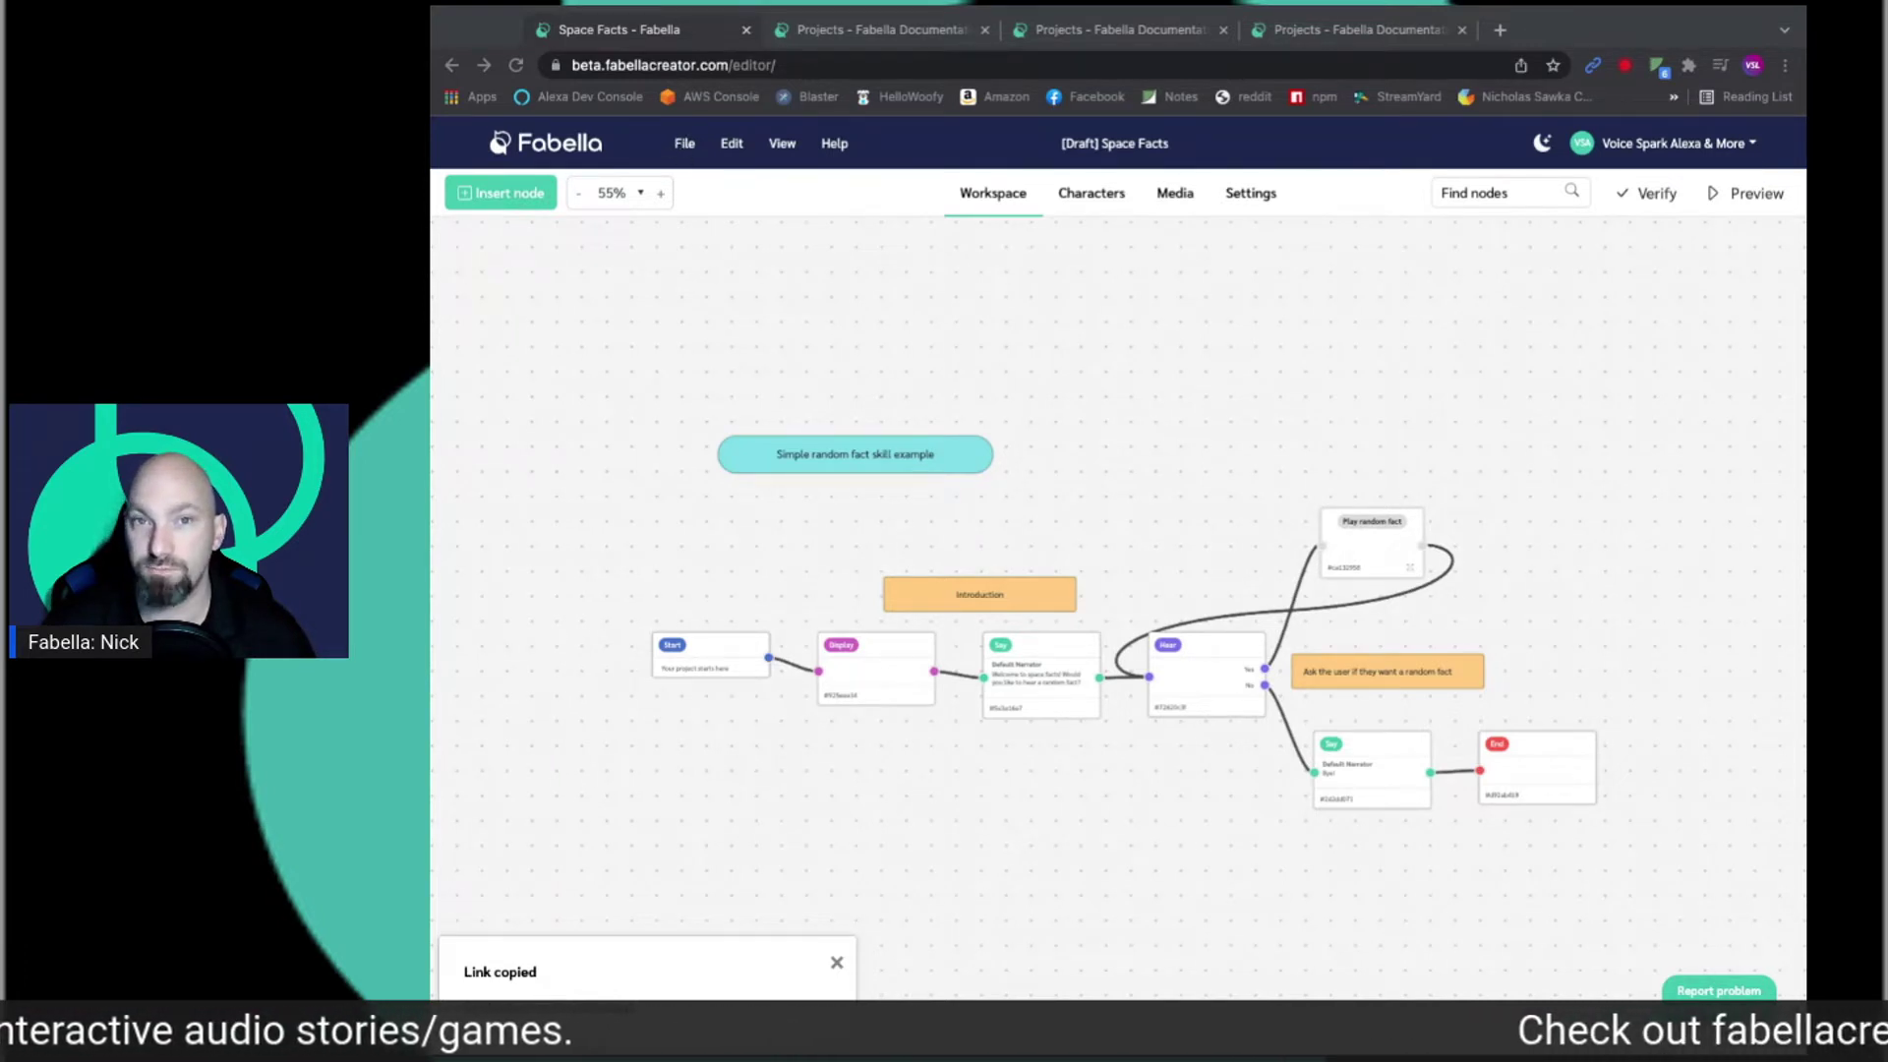
# - Open the project's Web Player settings and set the subtitle to "By:" followed by the author's name
pyautogui.click(686, 148)
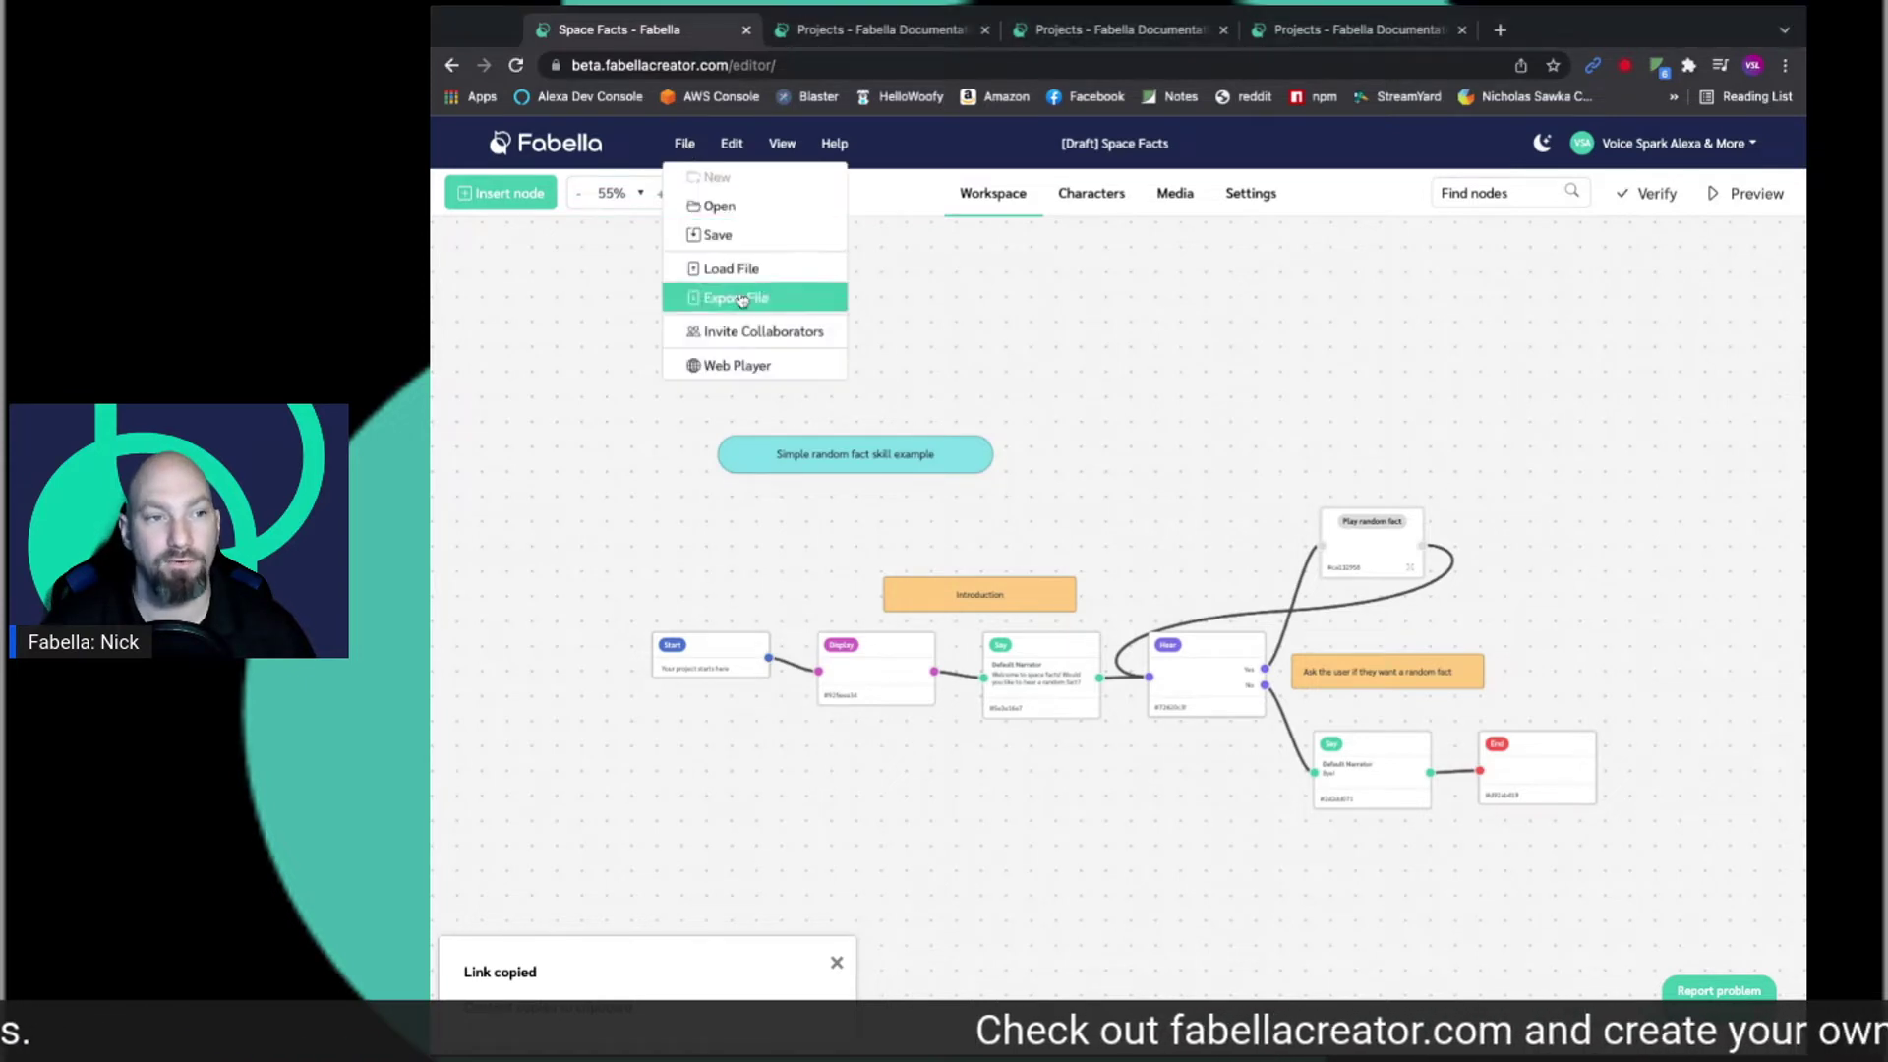
pyautogui.click(744, 366)
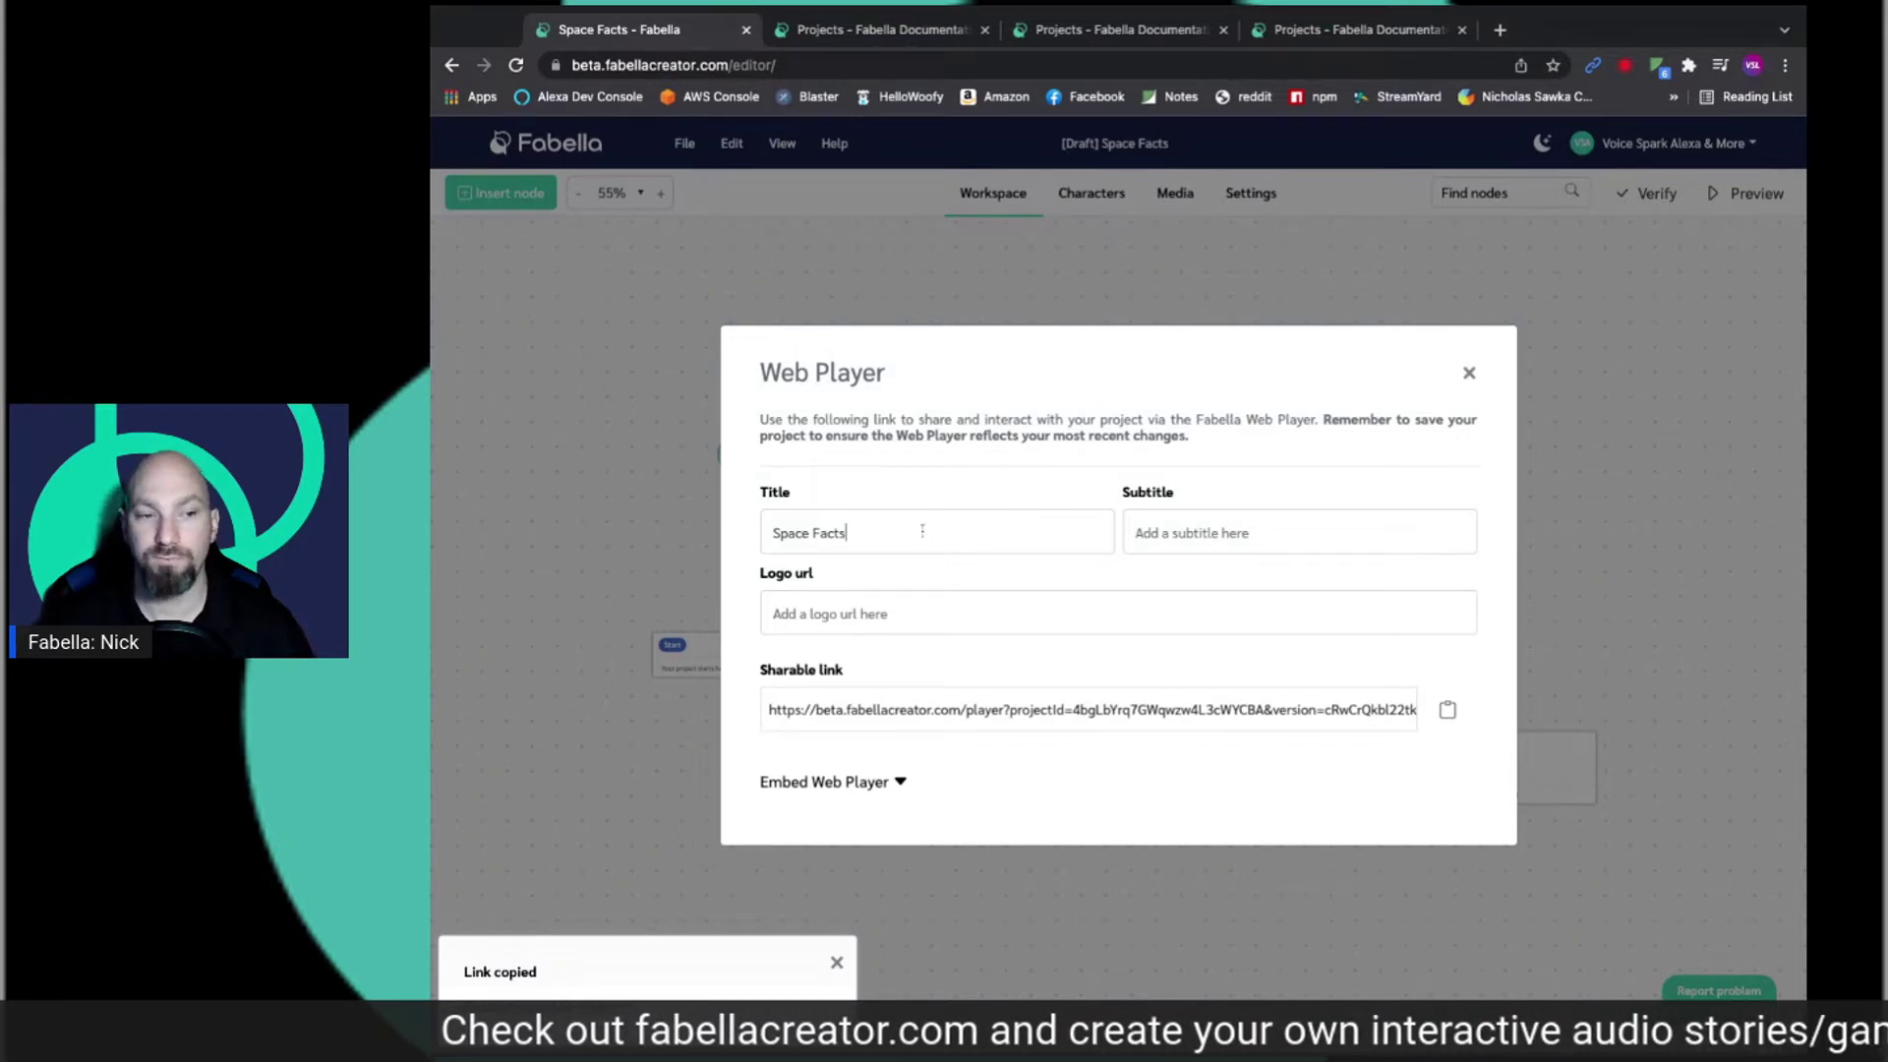
pyautogui.click(1170, 537)
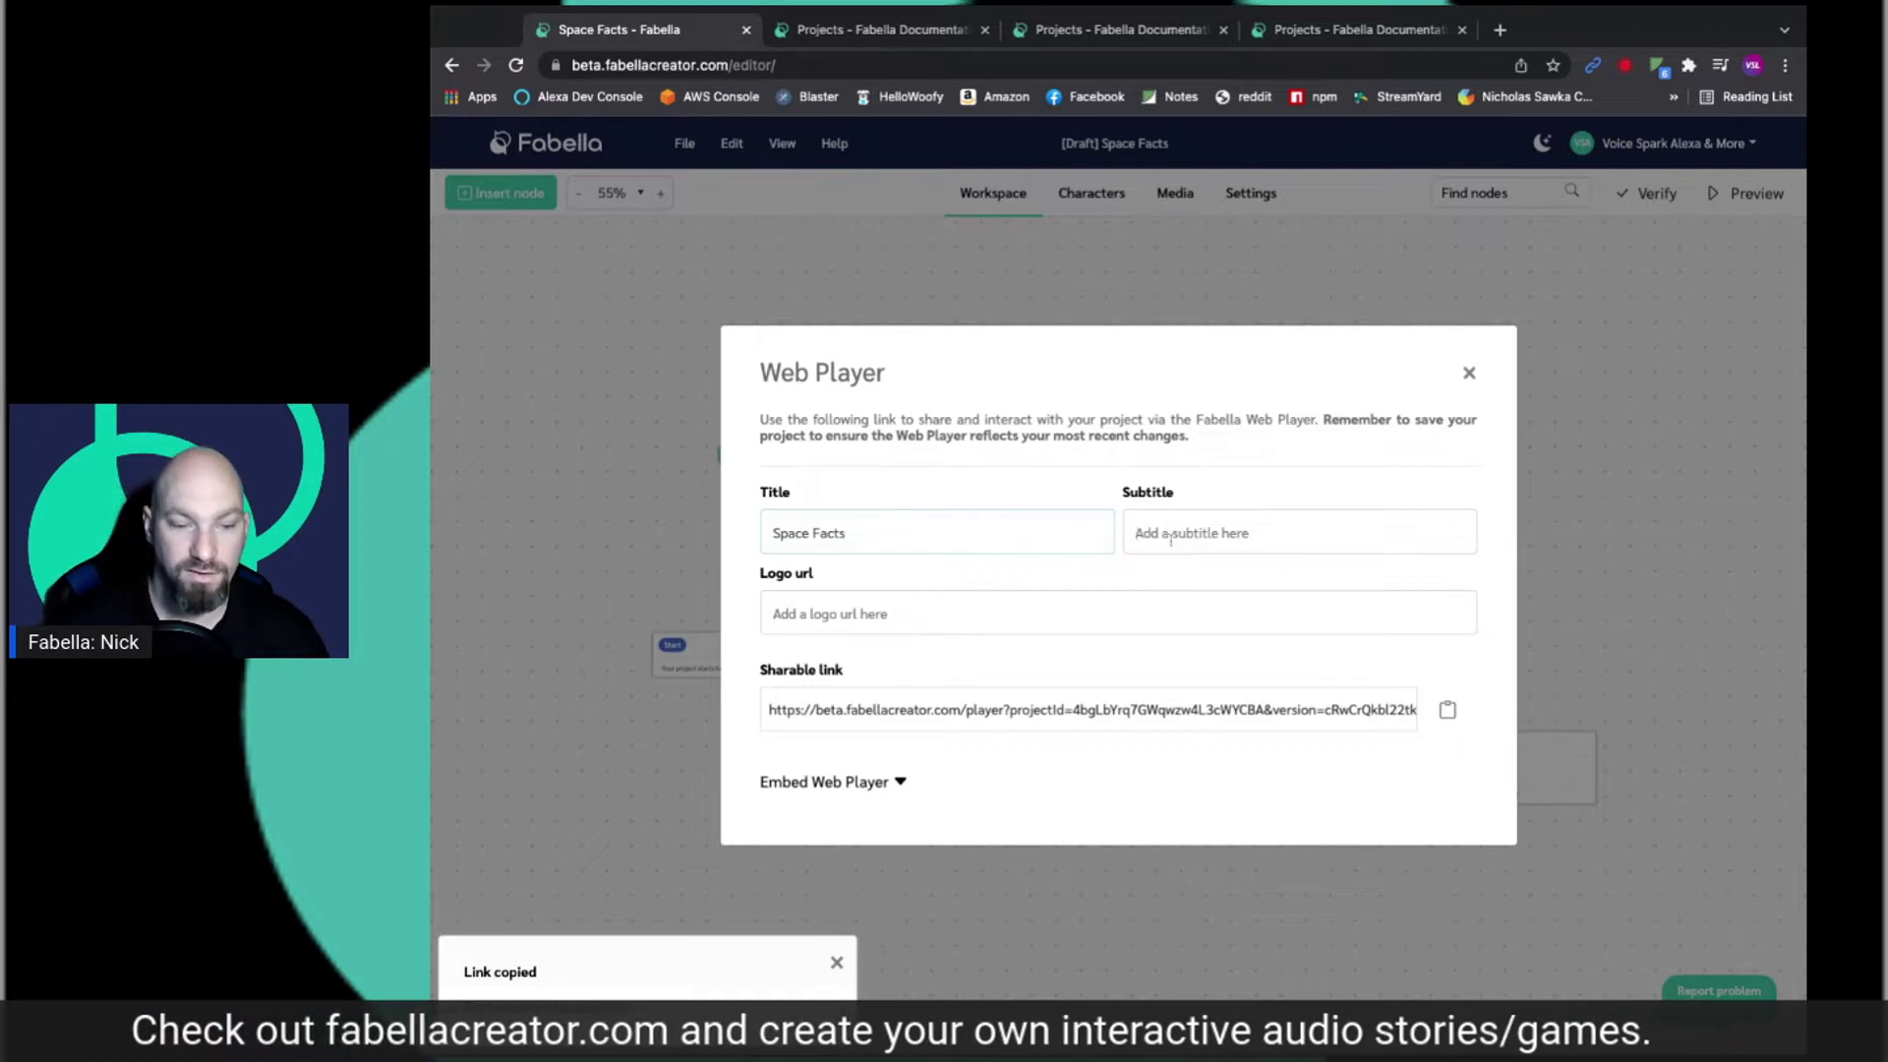
pyautogui.write('B')
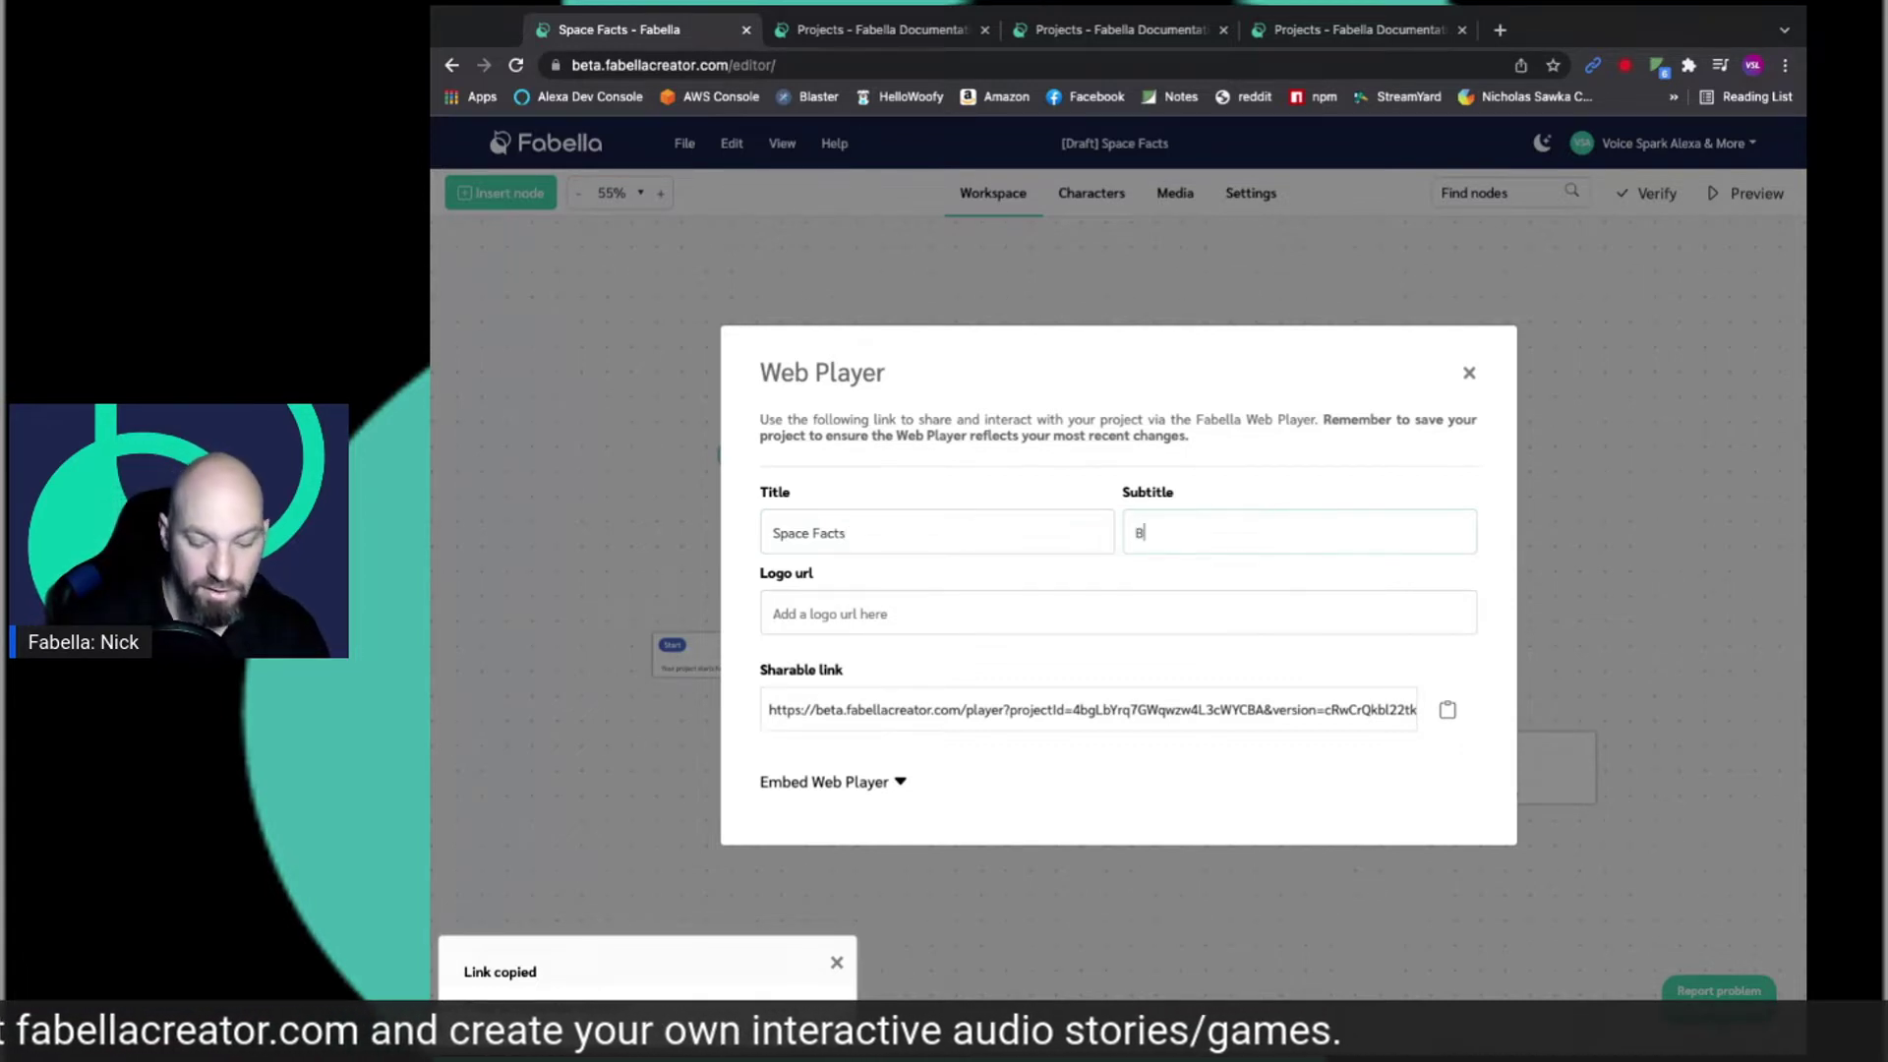
pyautogui.write('y : n')
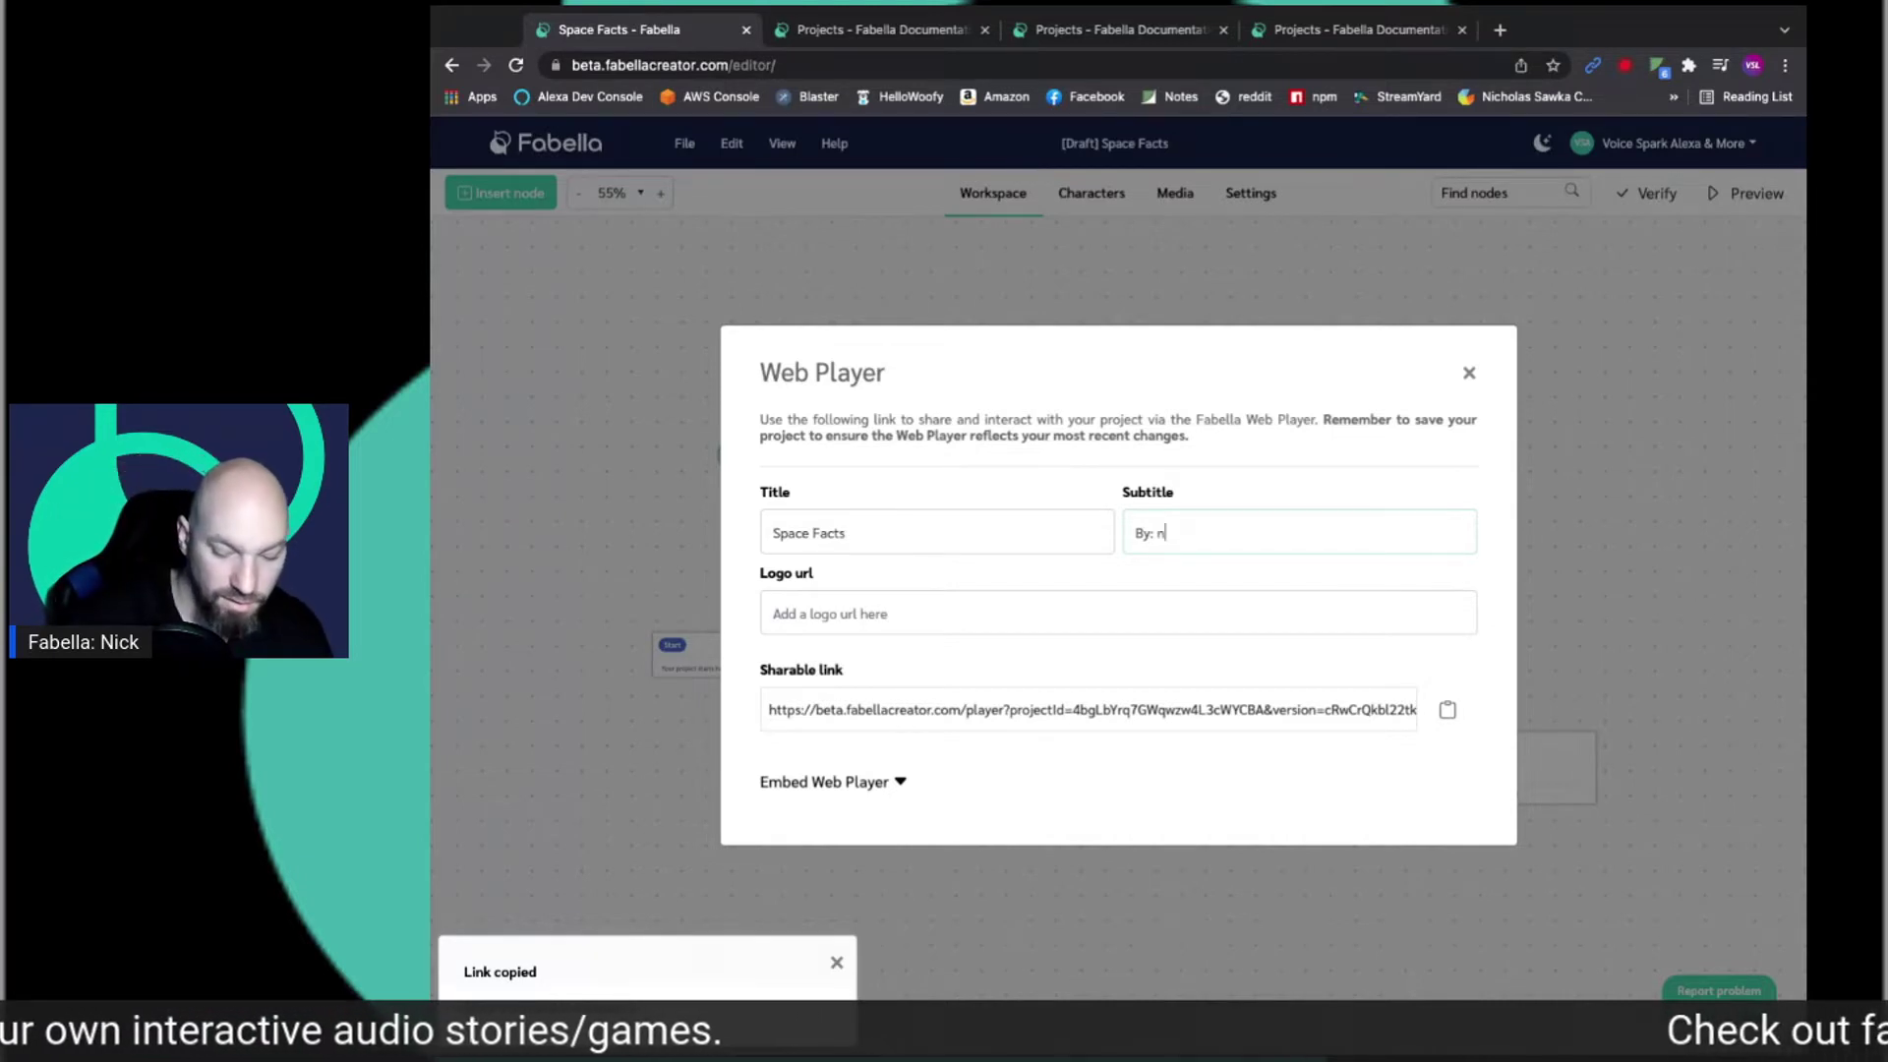
pyautogui.write('IC')
pyautogui.press('BackSpace')
pyautogui.press('BackSpace')
pyautogui.press('BackSpace')
pyautogui.write('nICK')
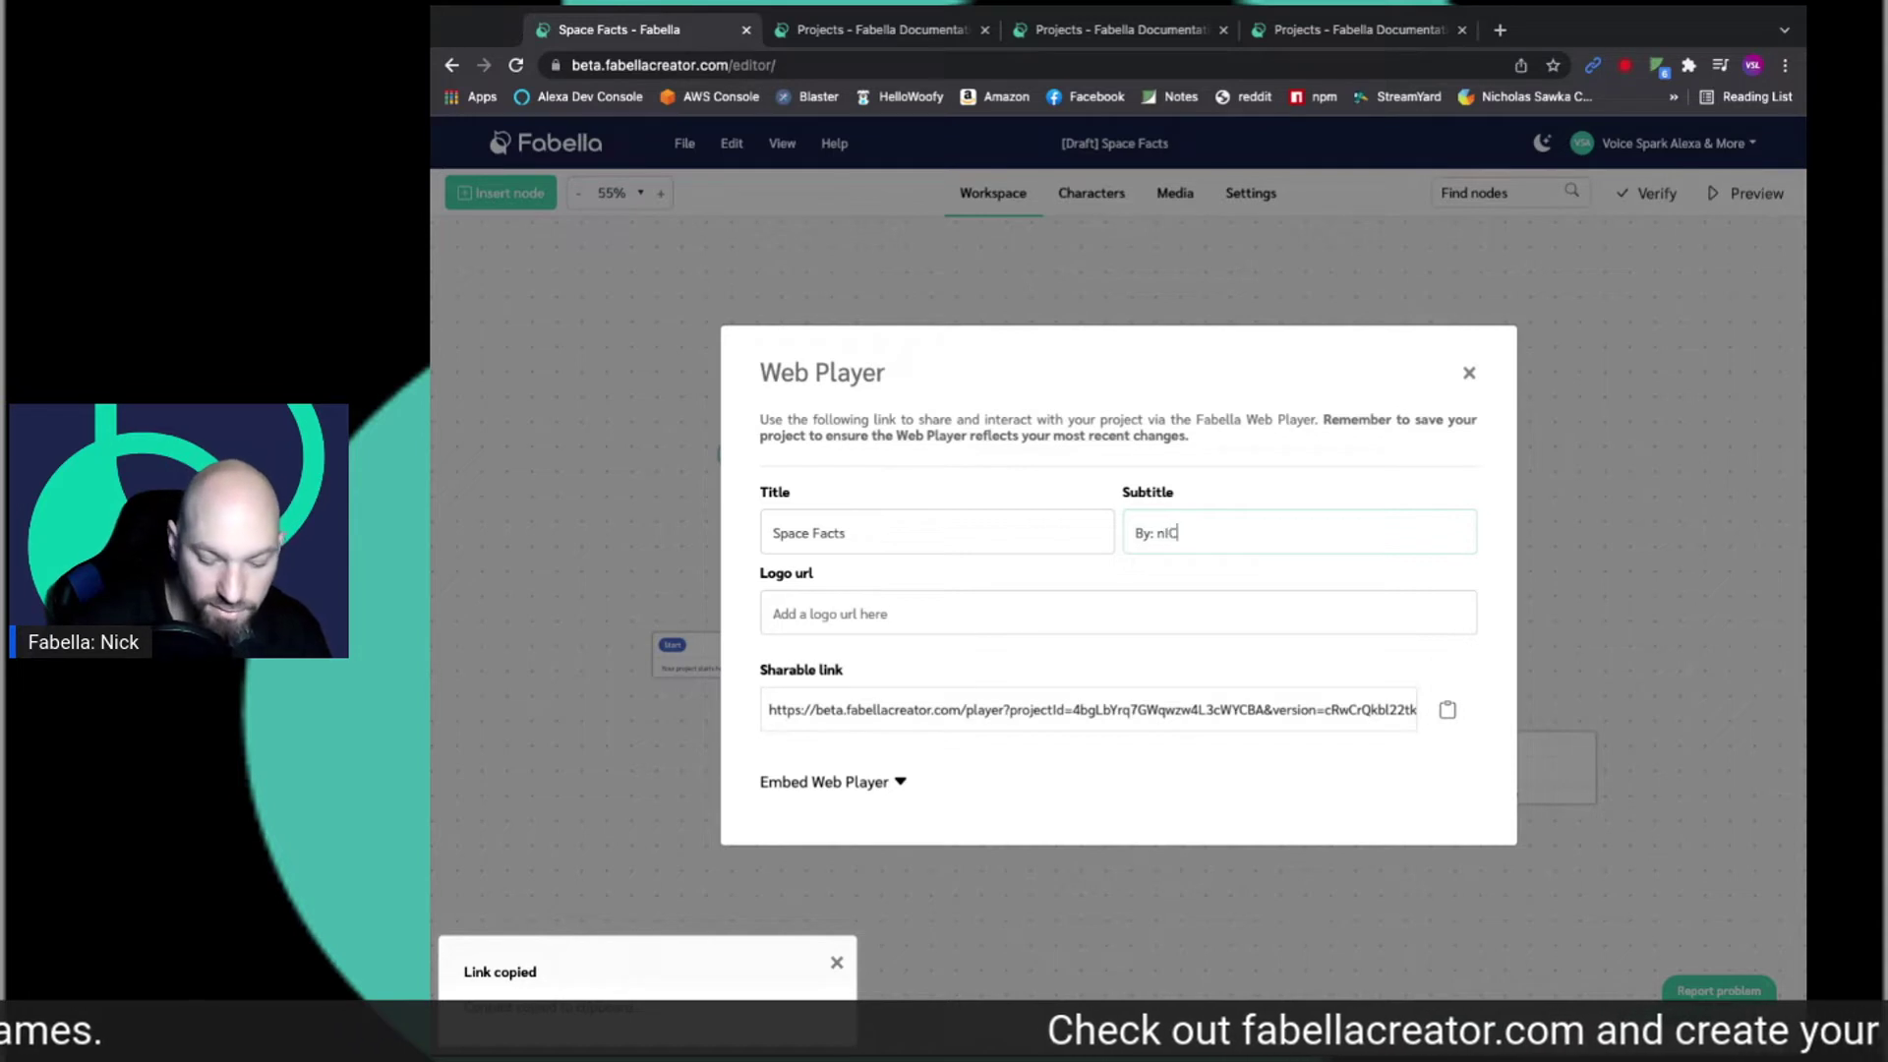
pyautogui.press('BackSpace')
pyautogui.press('BackSpace')
pyautogui.press('BackSpace')
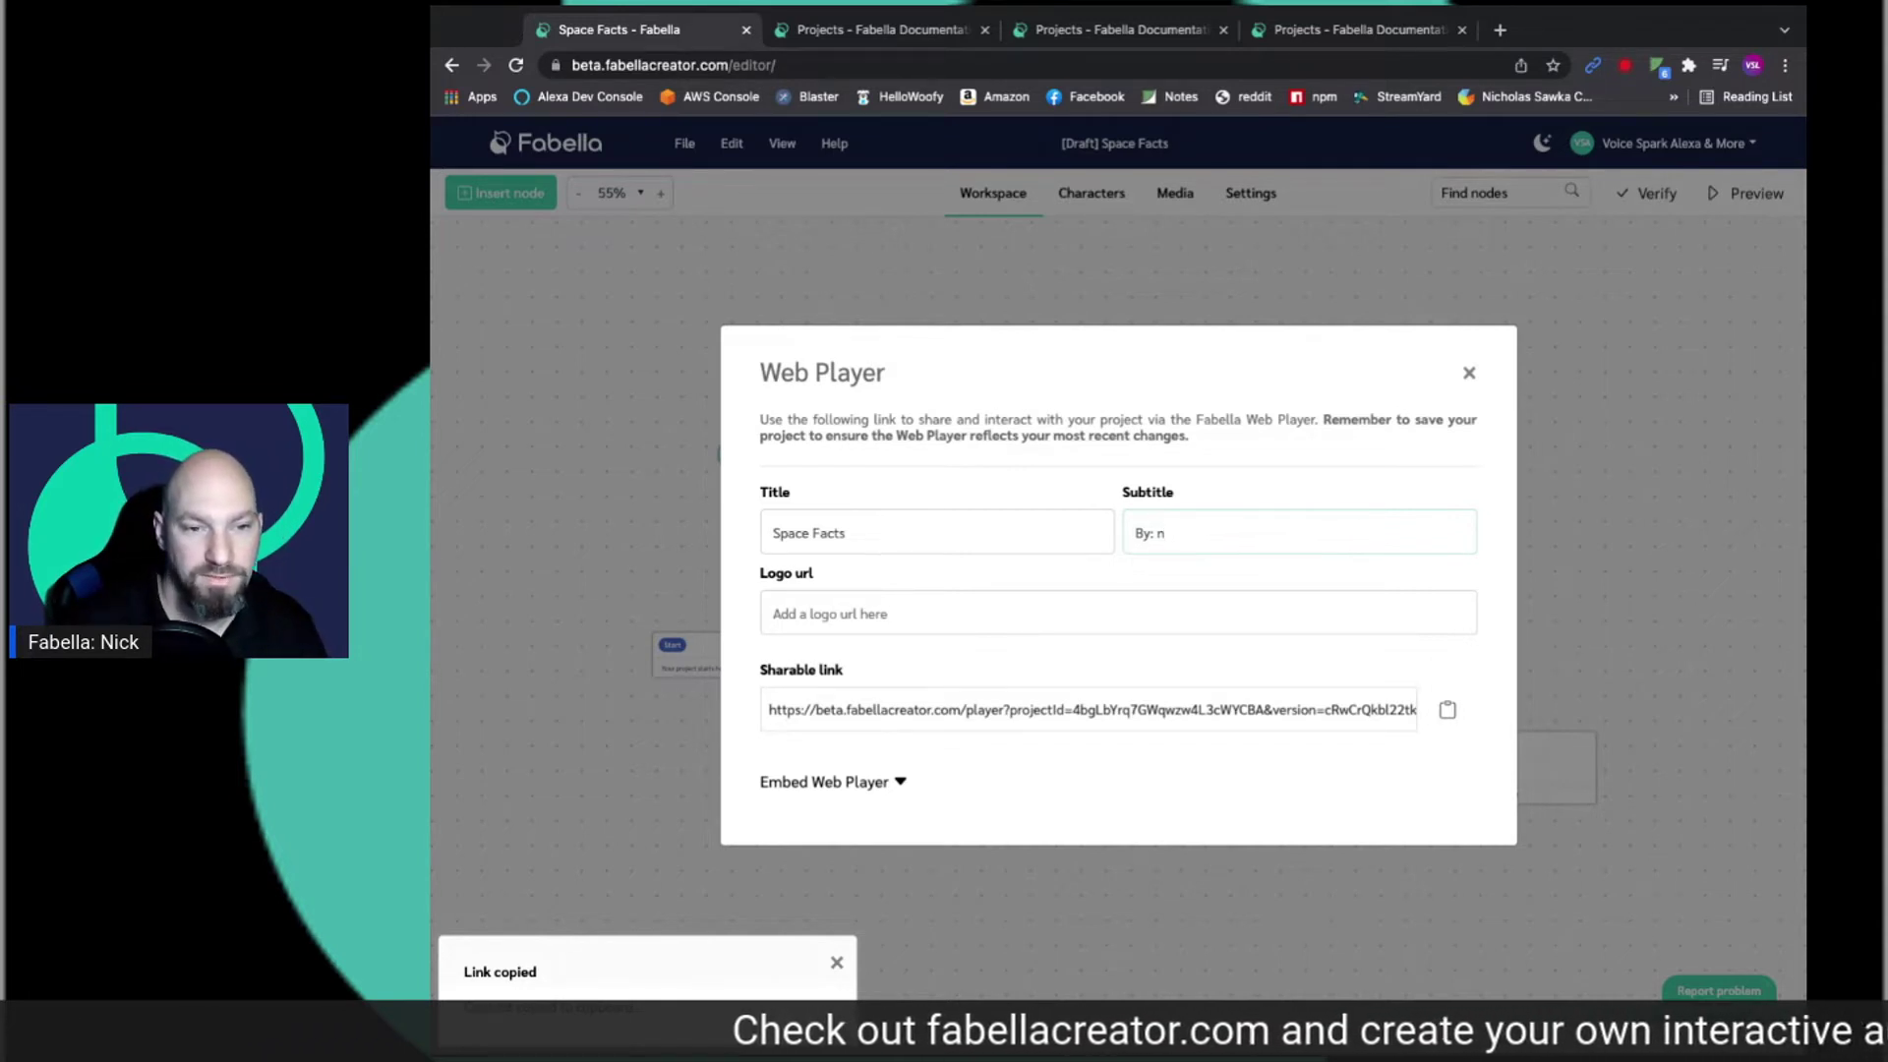
pyautogui.write('n')
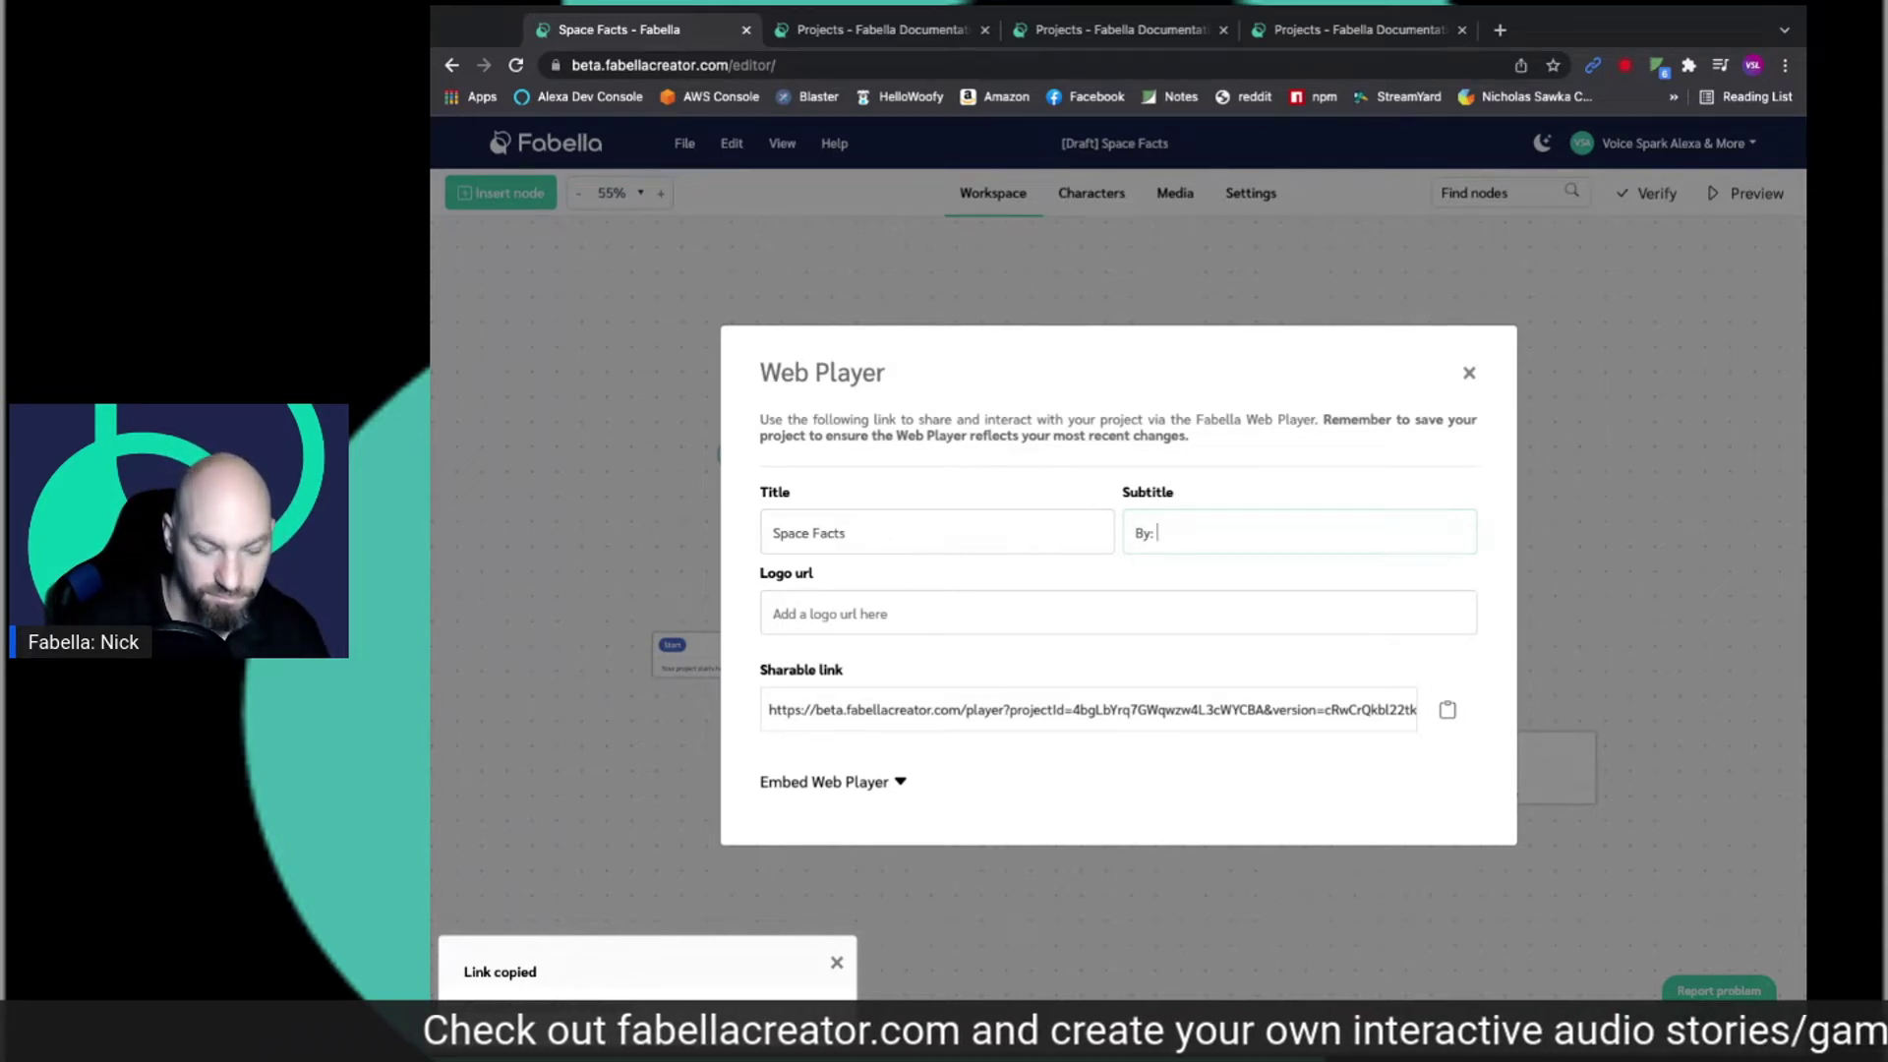
pyautogui.write('N')
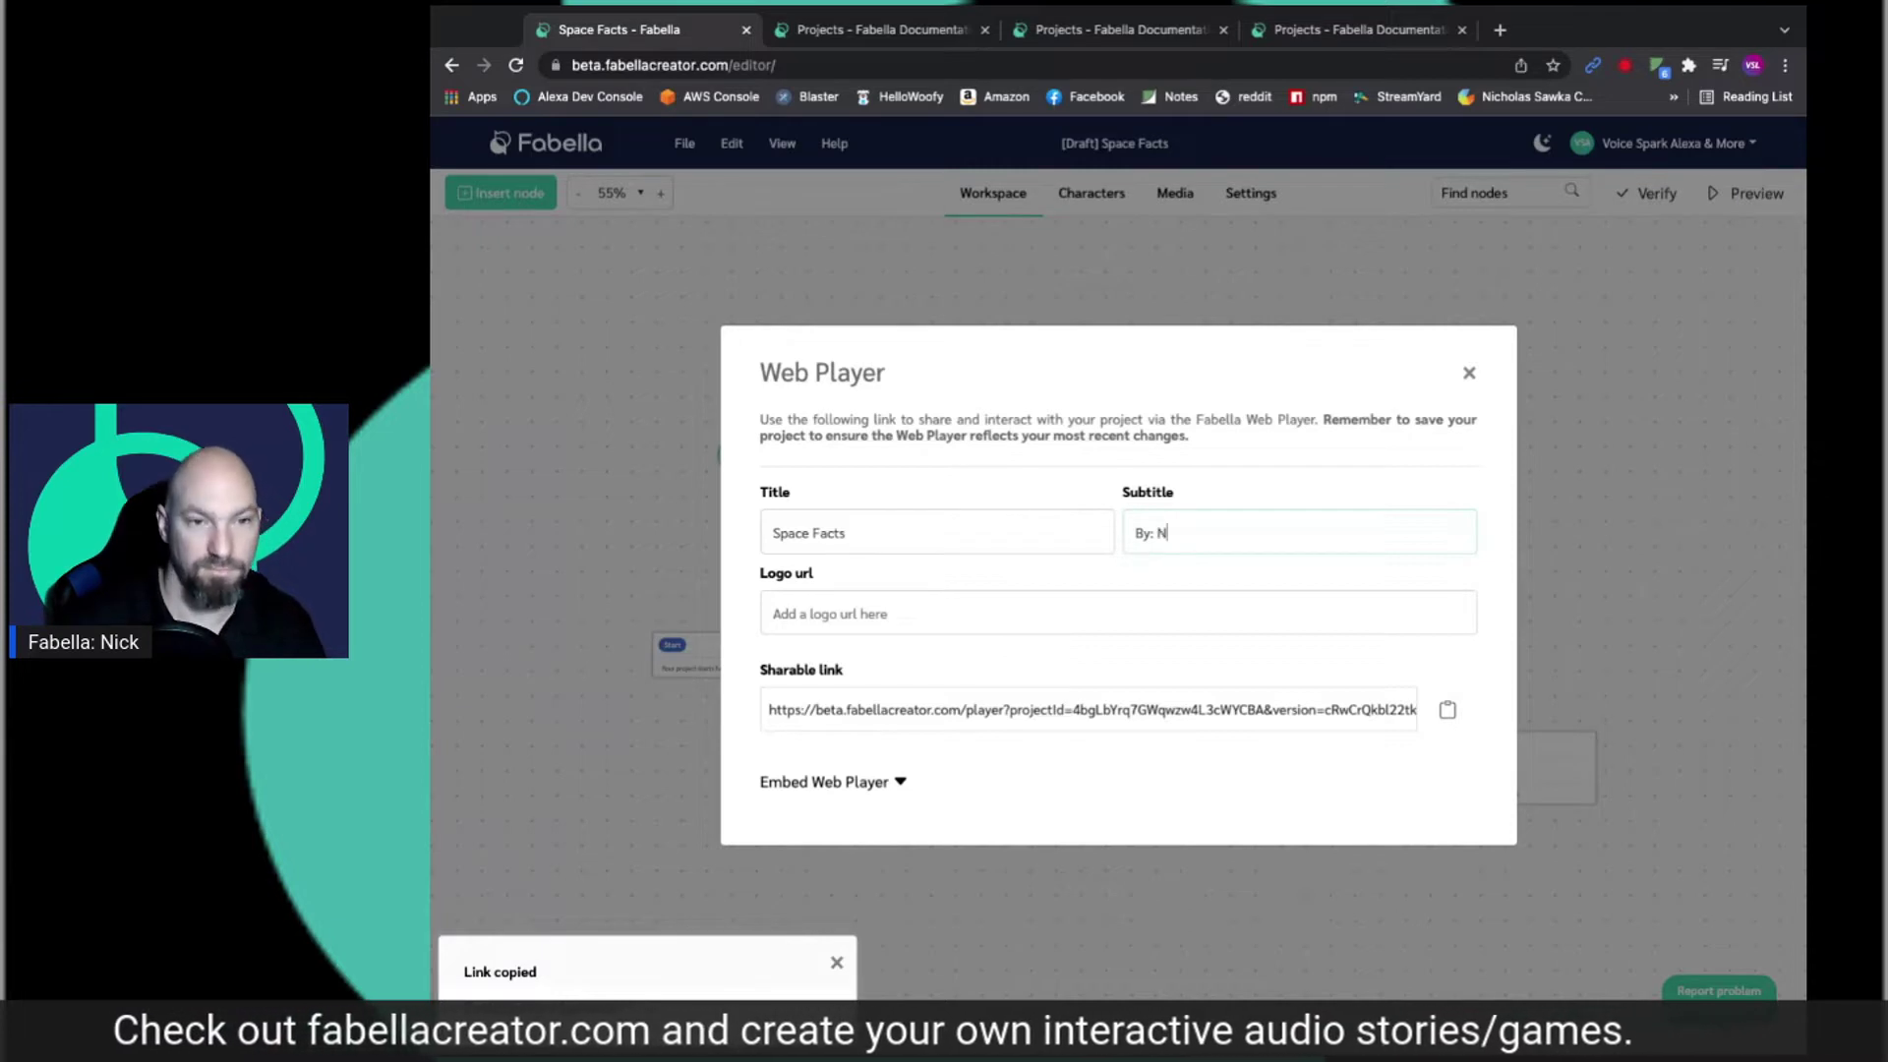
pyautogui.write('ick ')
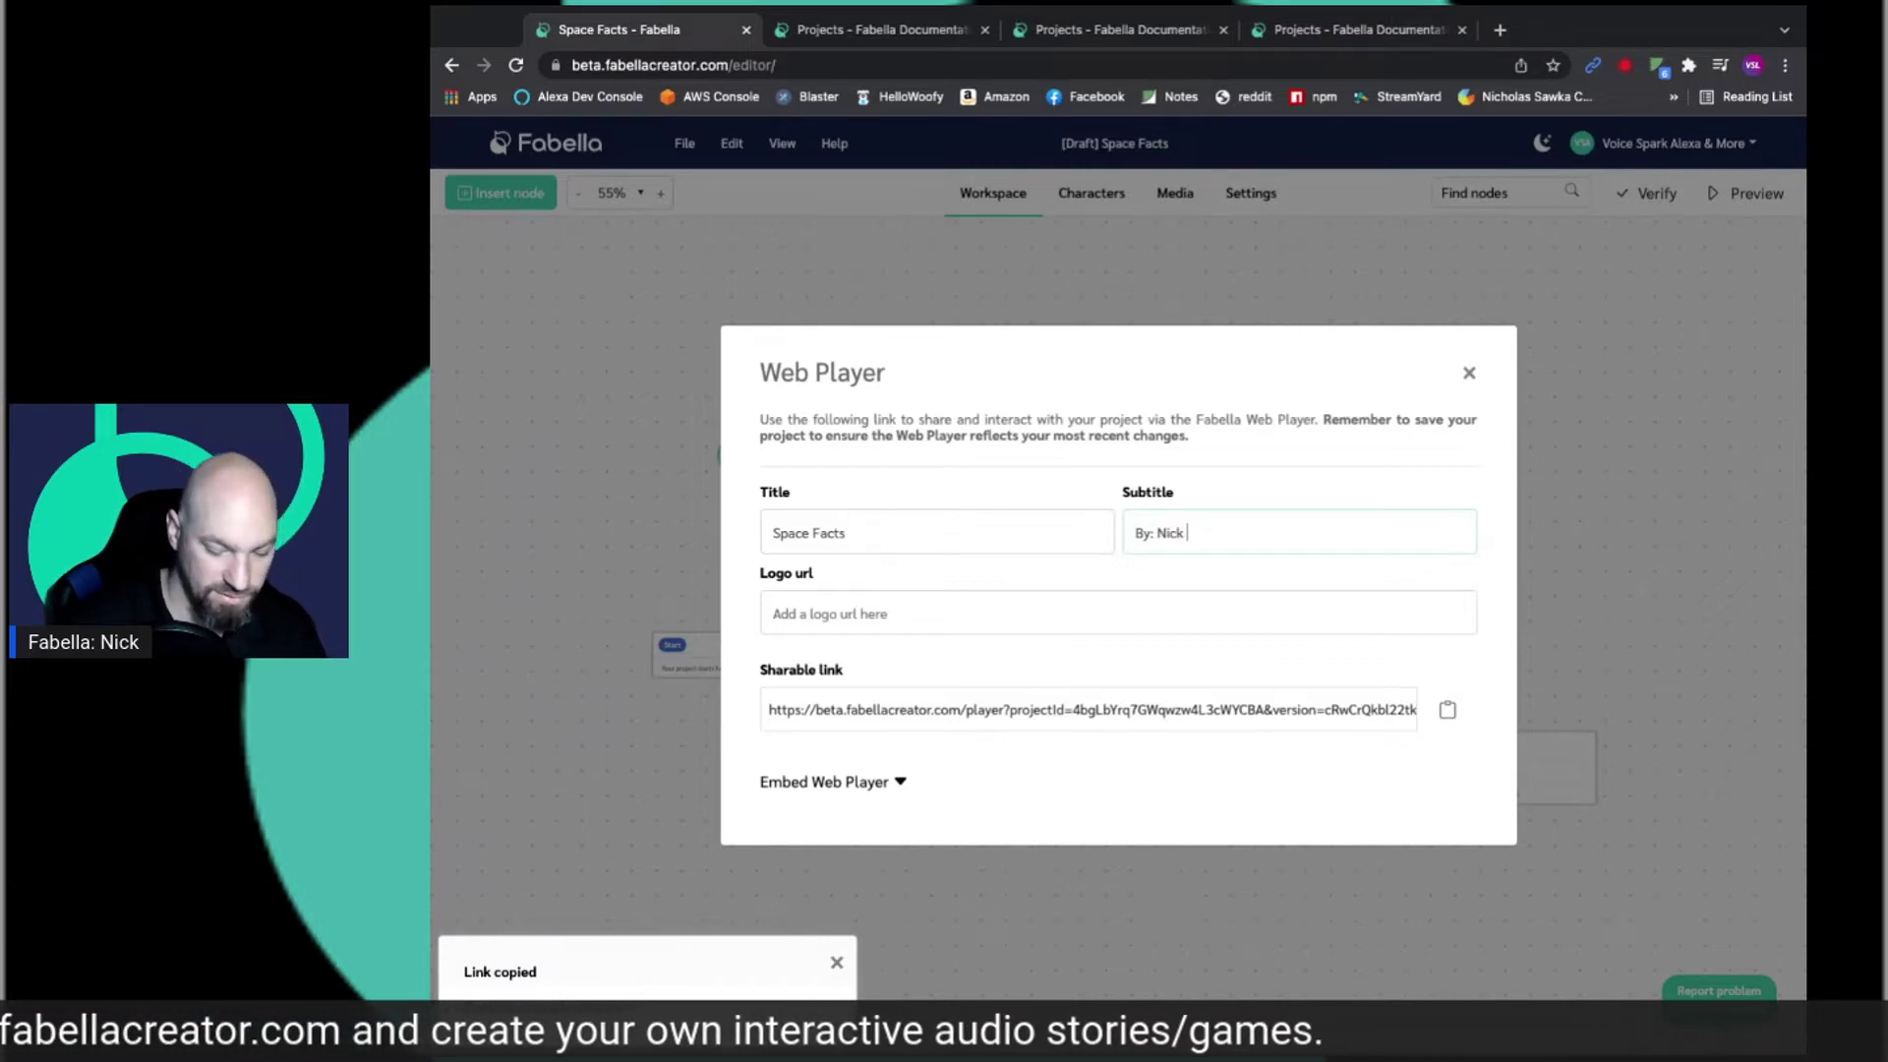
pyautogui.write('Sawka')
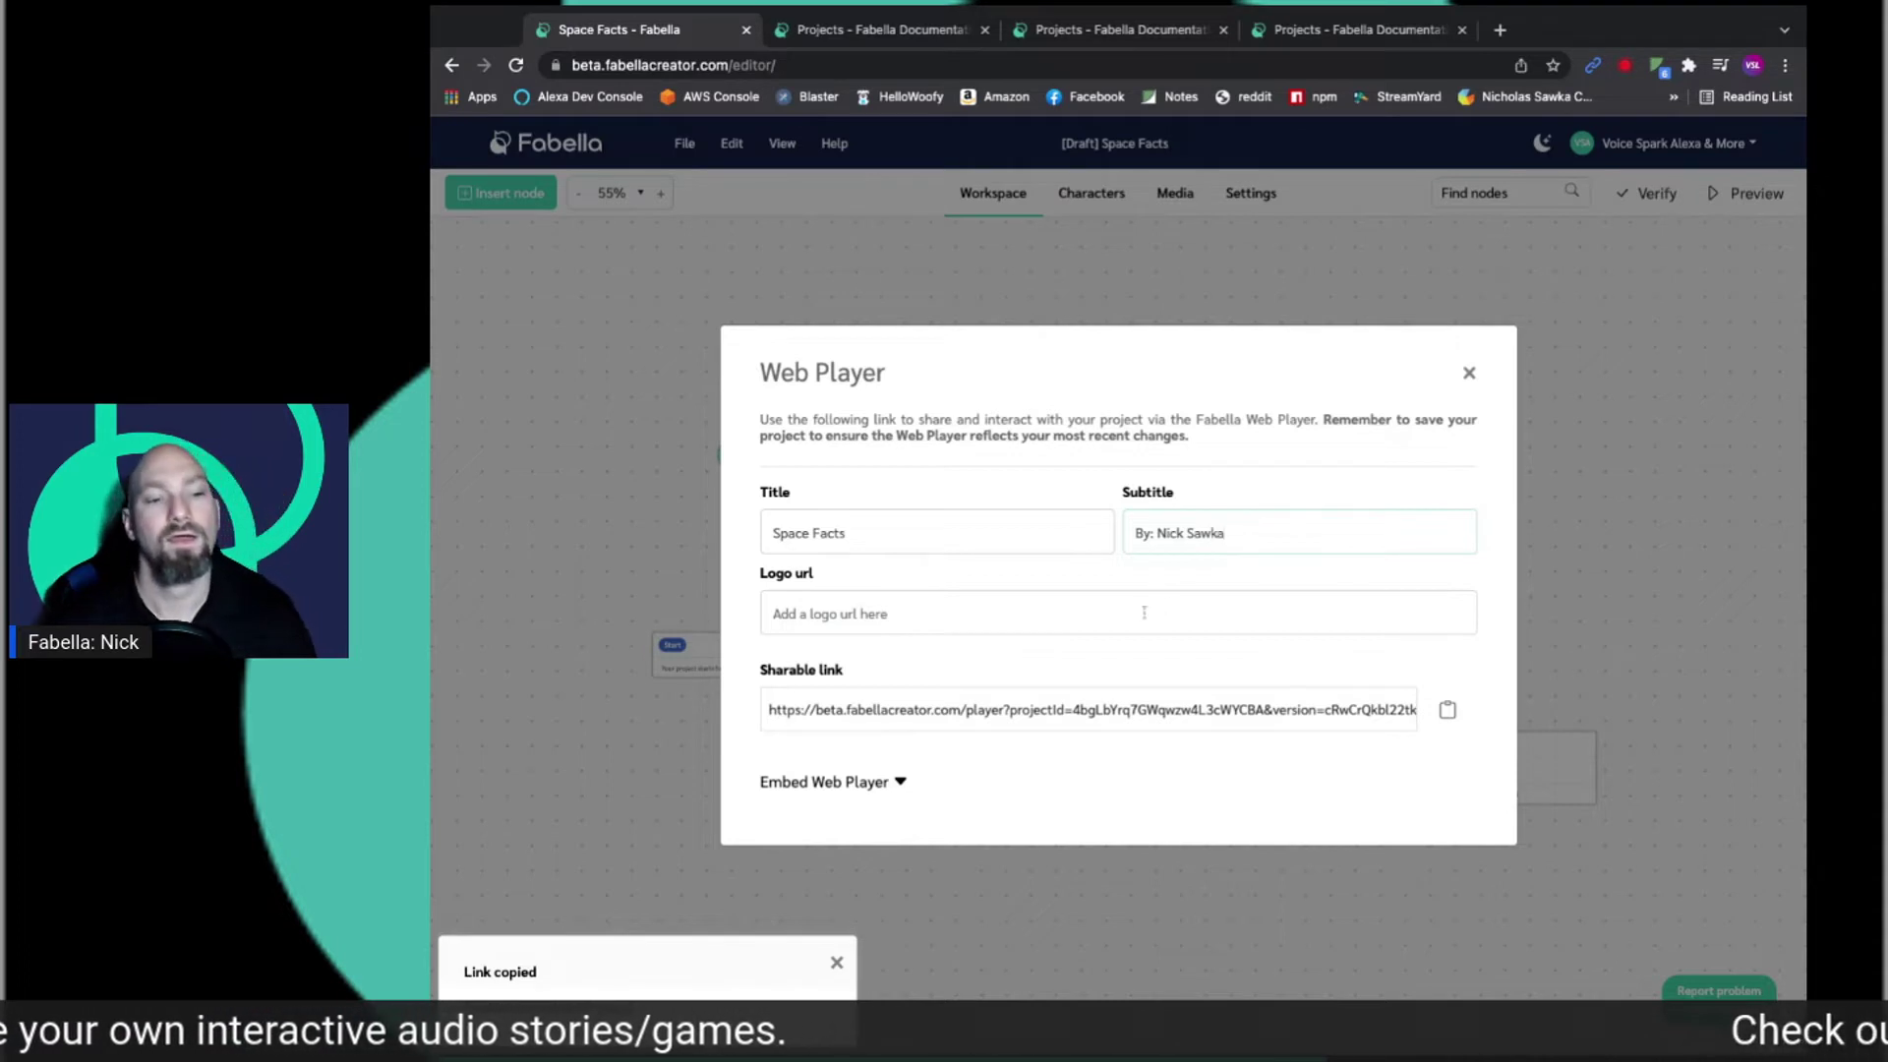
# - Expand the Embed Web Player options and copy the iframe embed code
pyautogui.click(1069, 613)
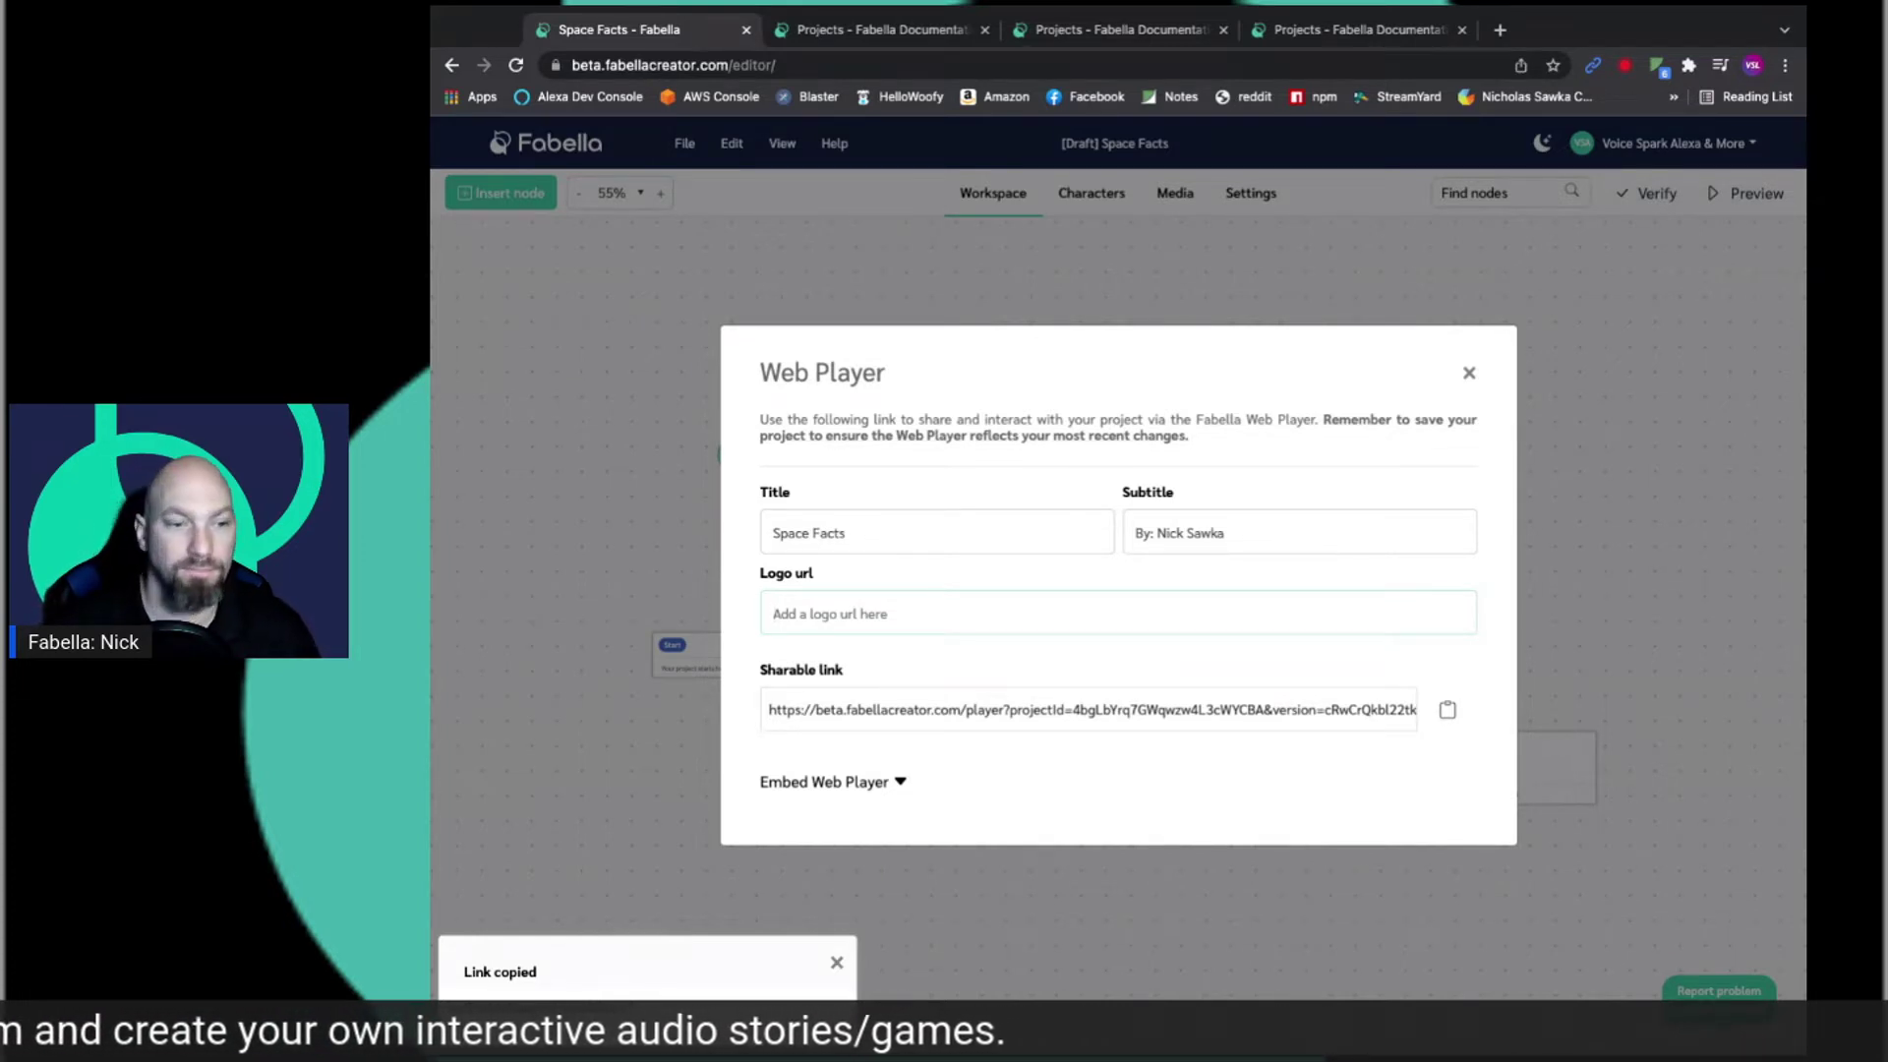
pyautogui.click(899, 783)
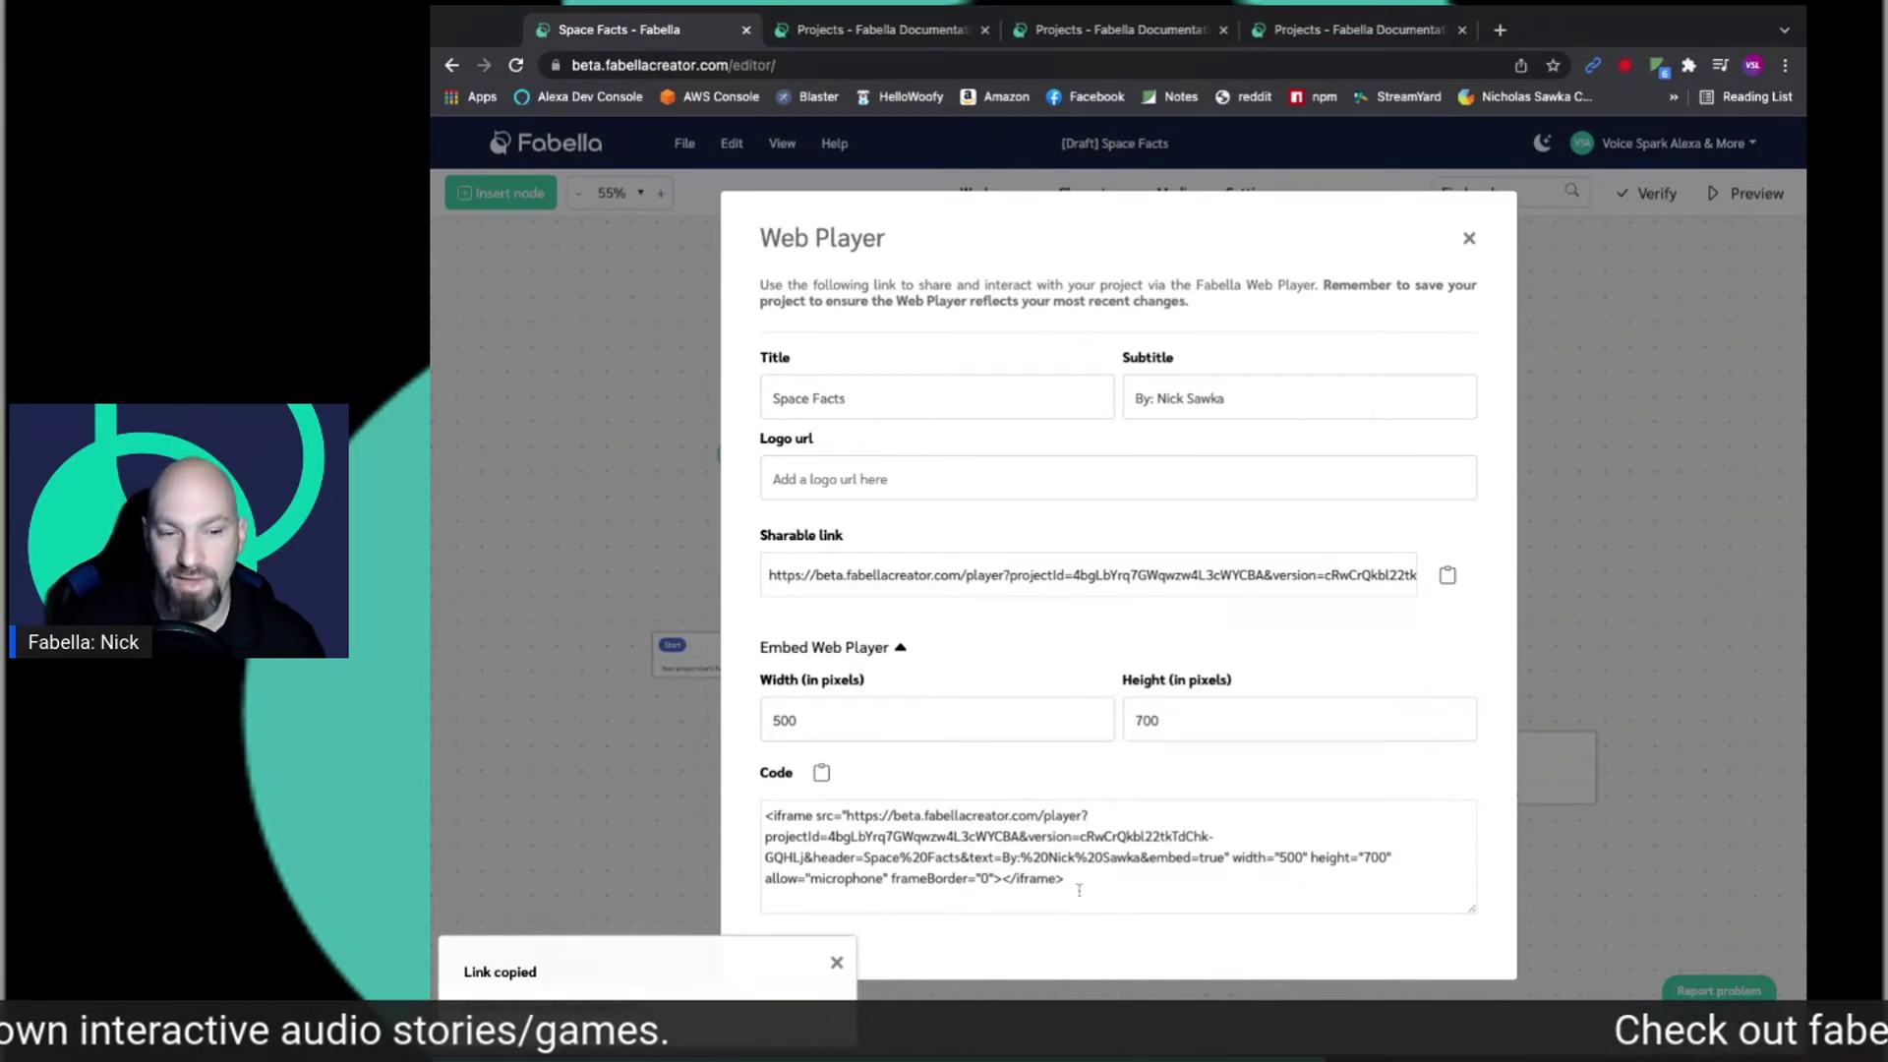
pyautogui.click(837, 966)
pyautogui.click(1082, 877)
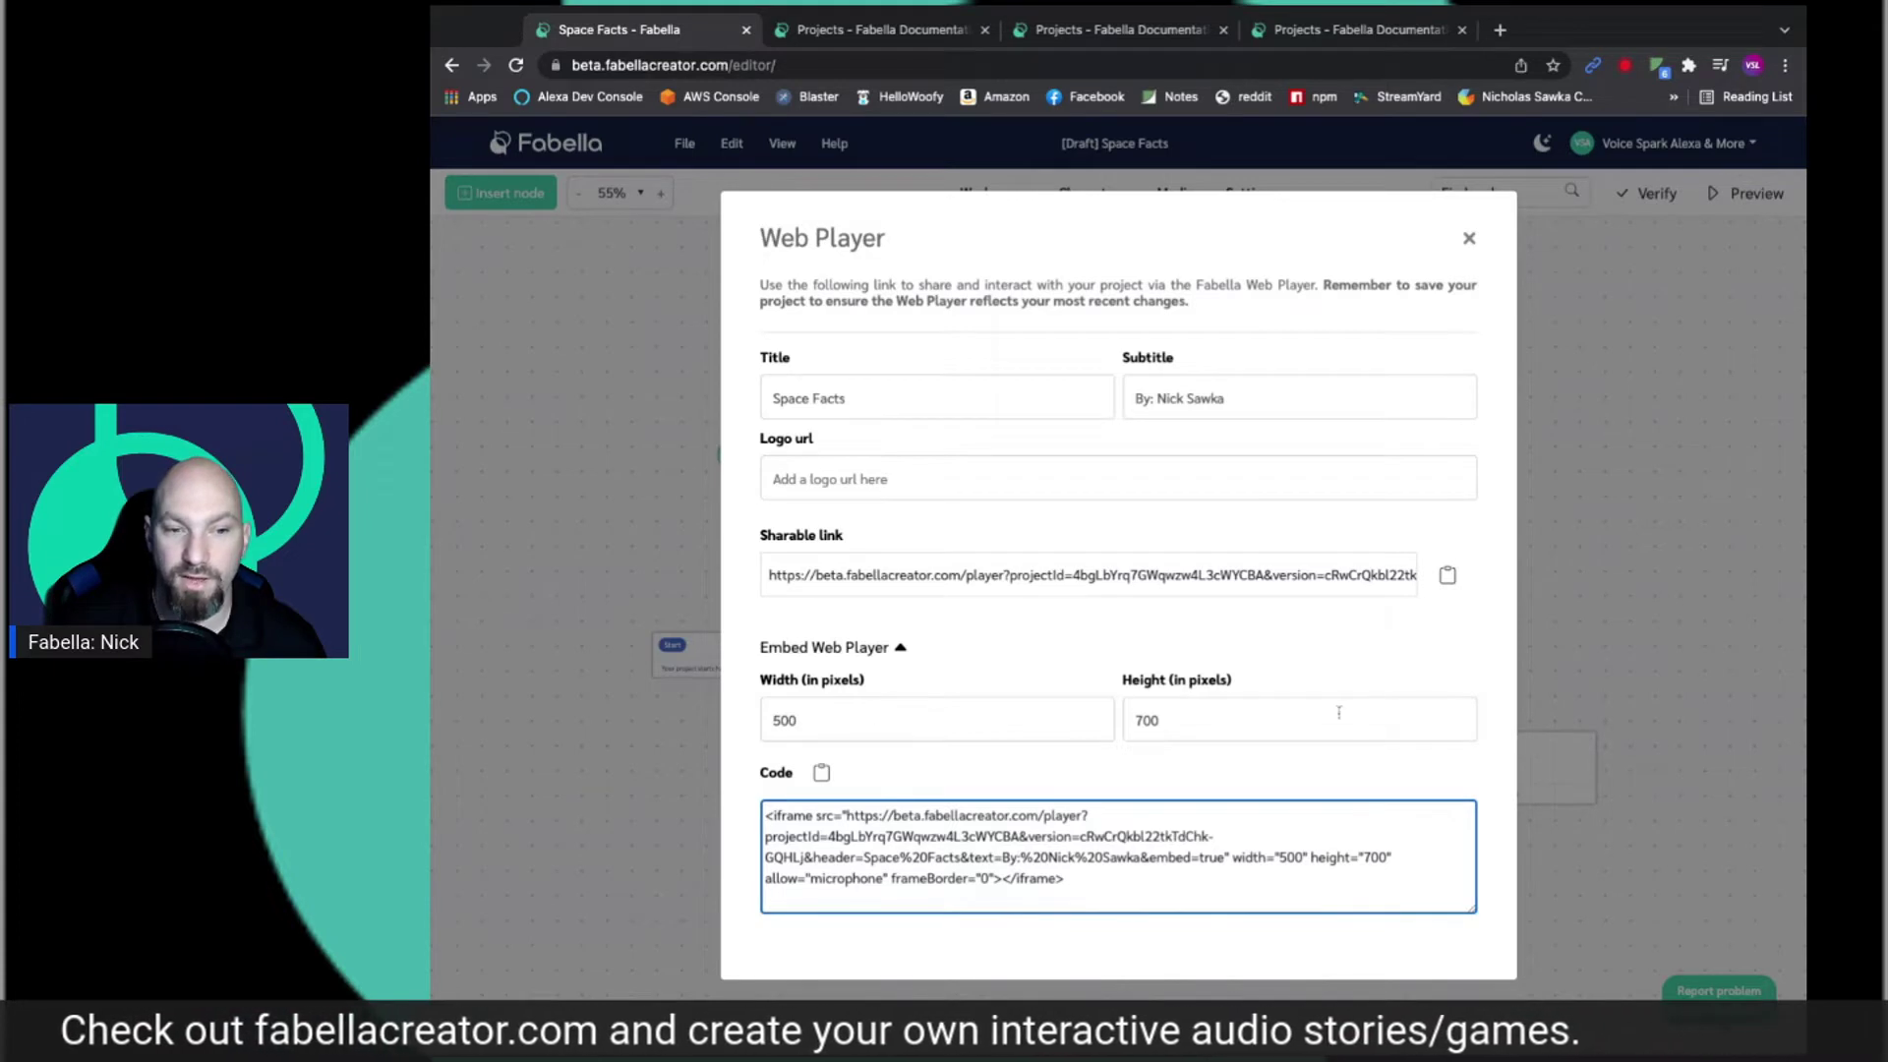
pyautogui.click(820, 773)
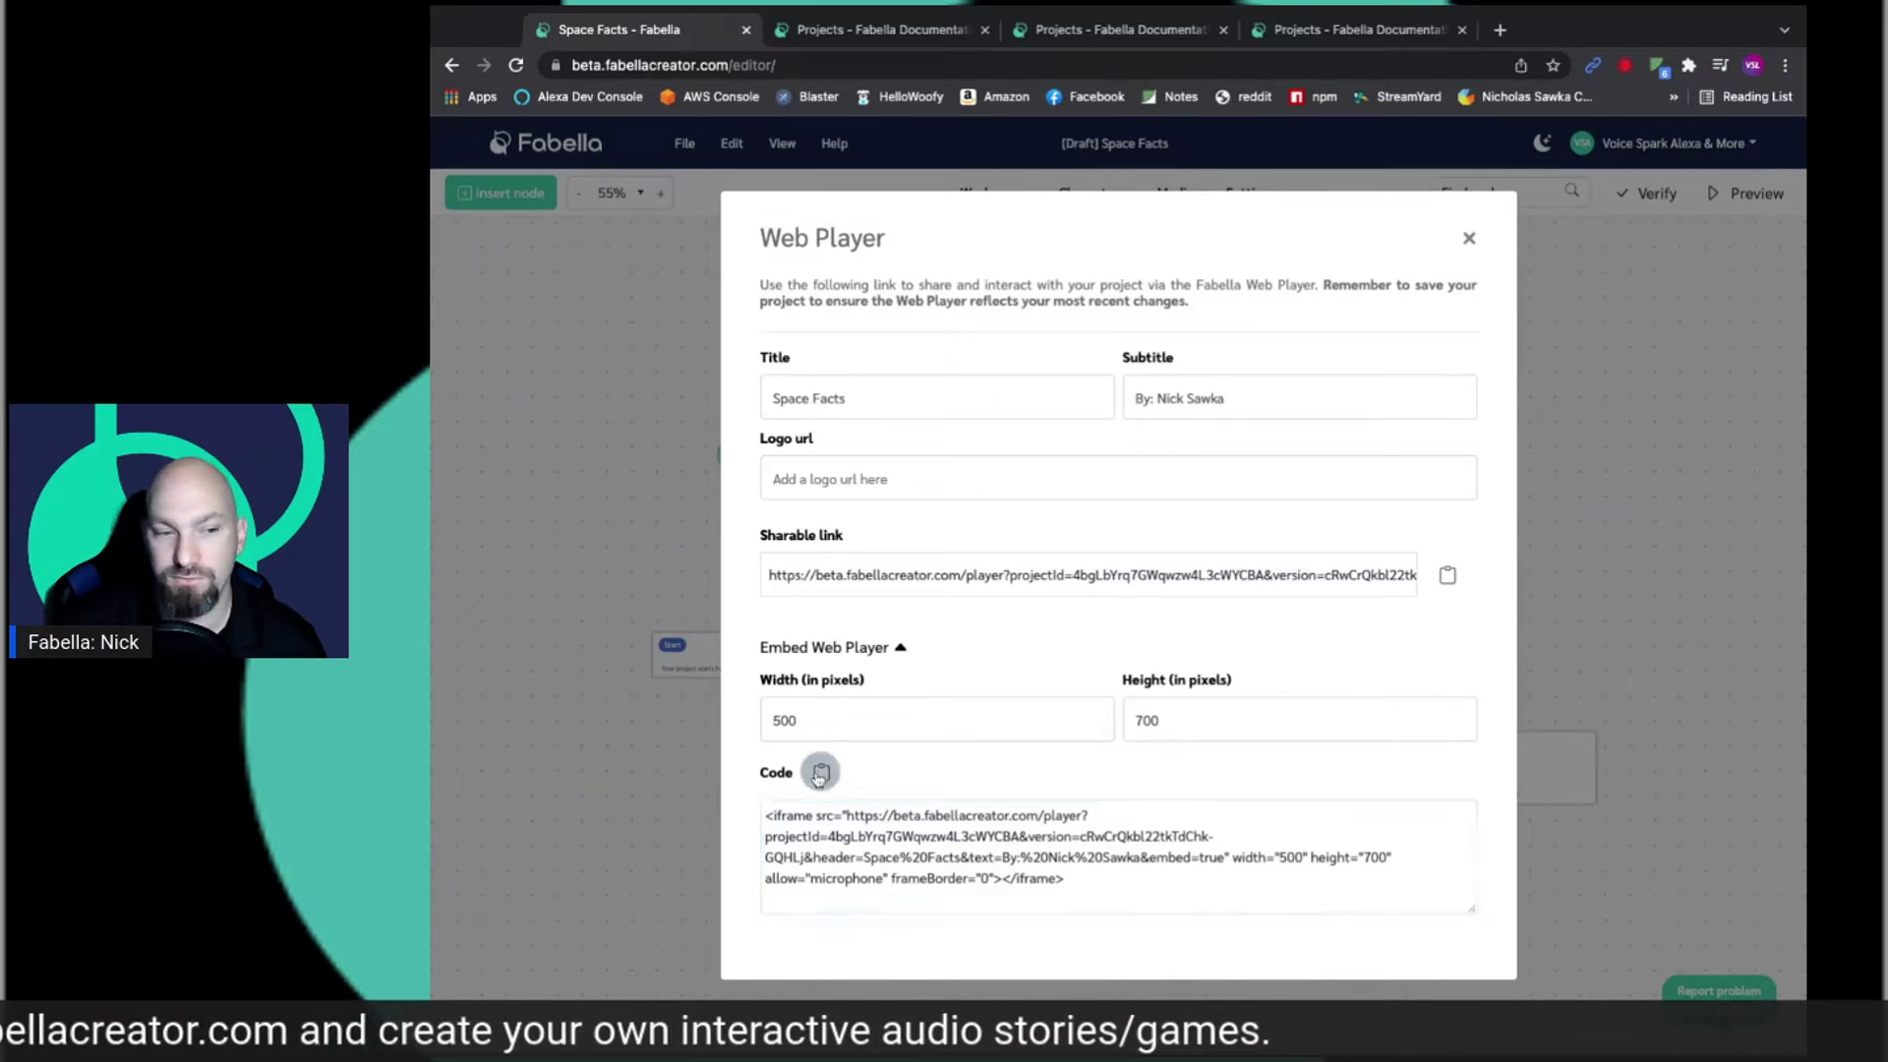
# - Copy the Web Player's sharable link and open it in a new browser tab
pyautogui.click(1447, 576)
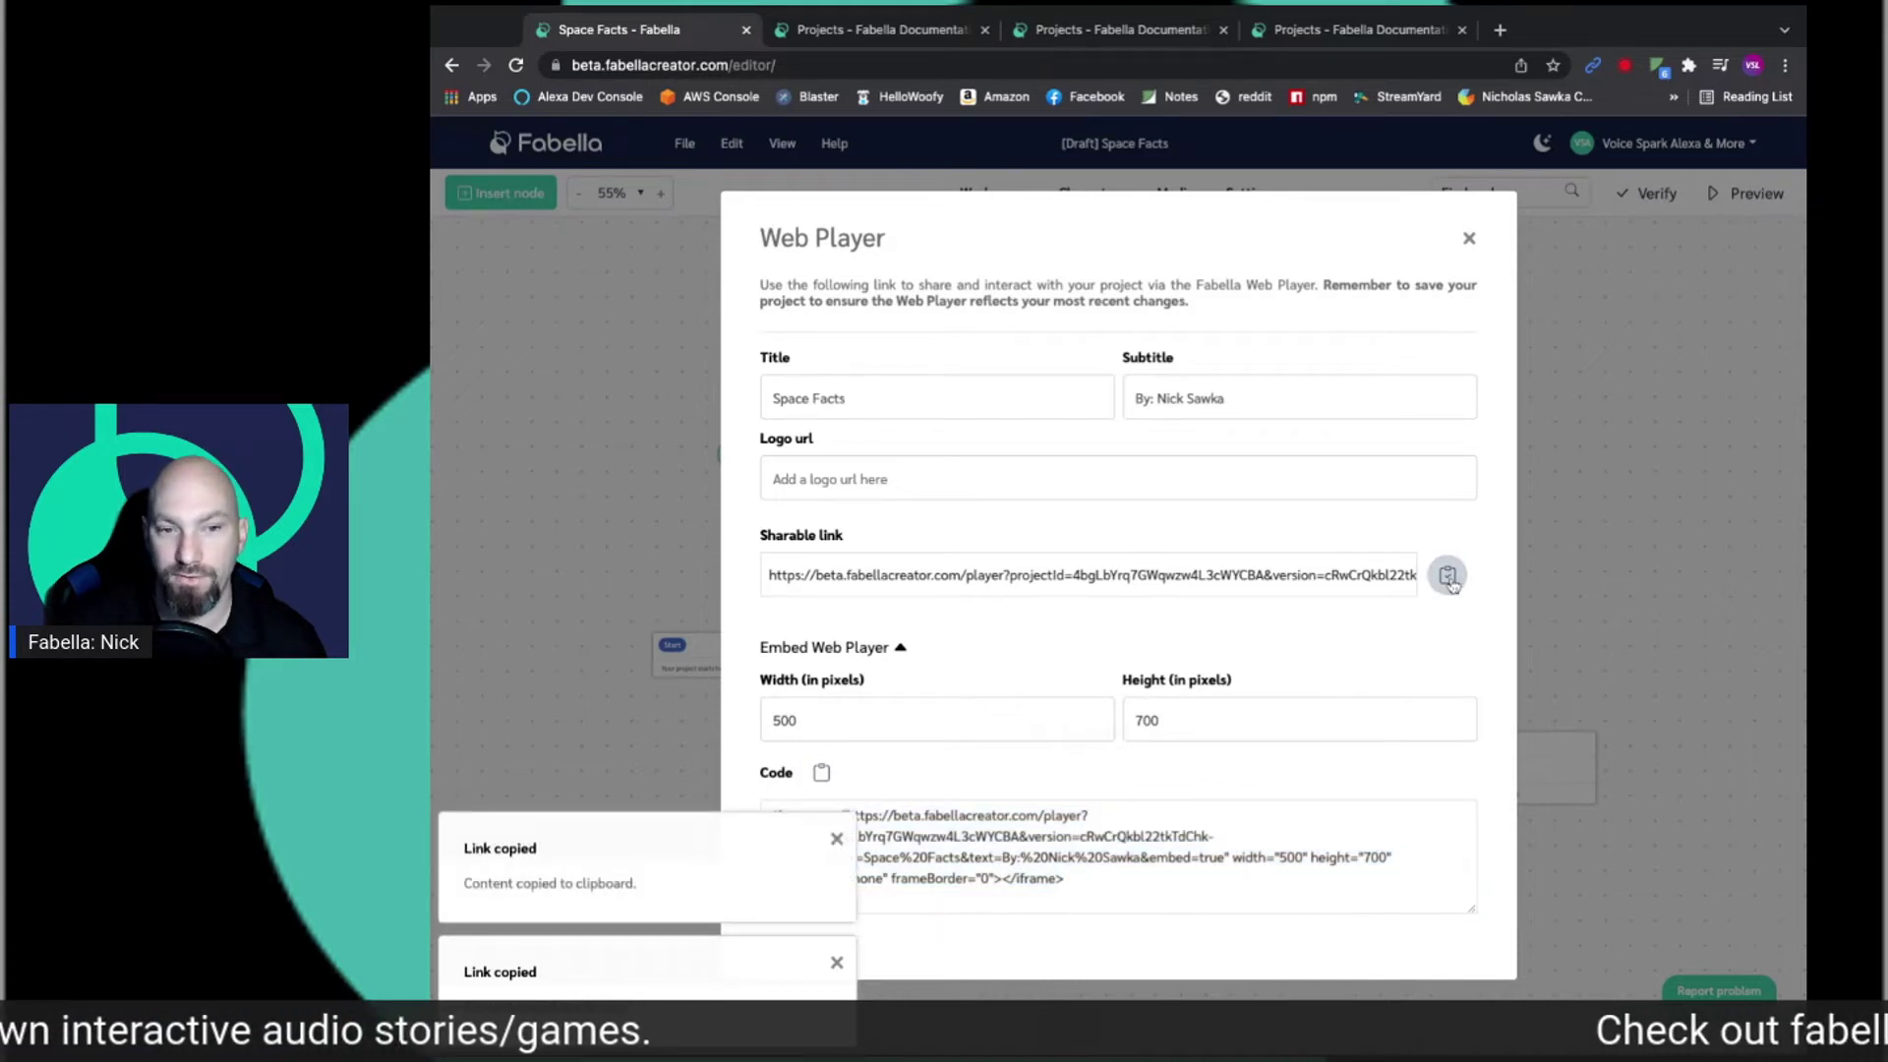
pyautogui.click(836, 838)
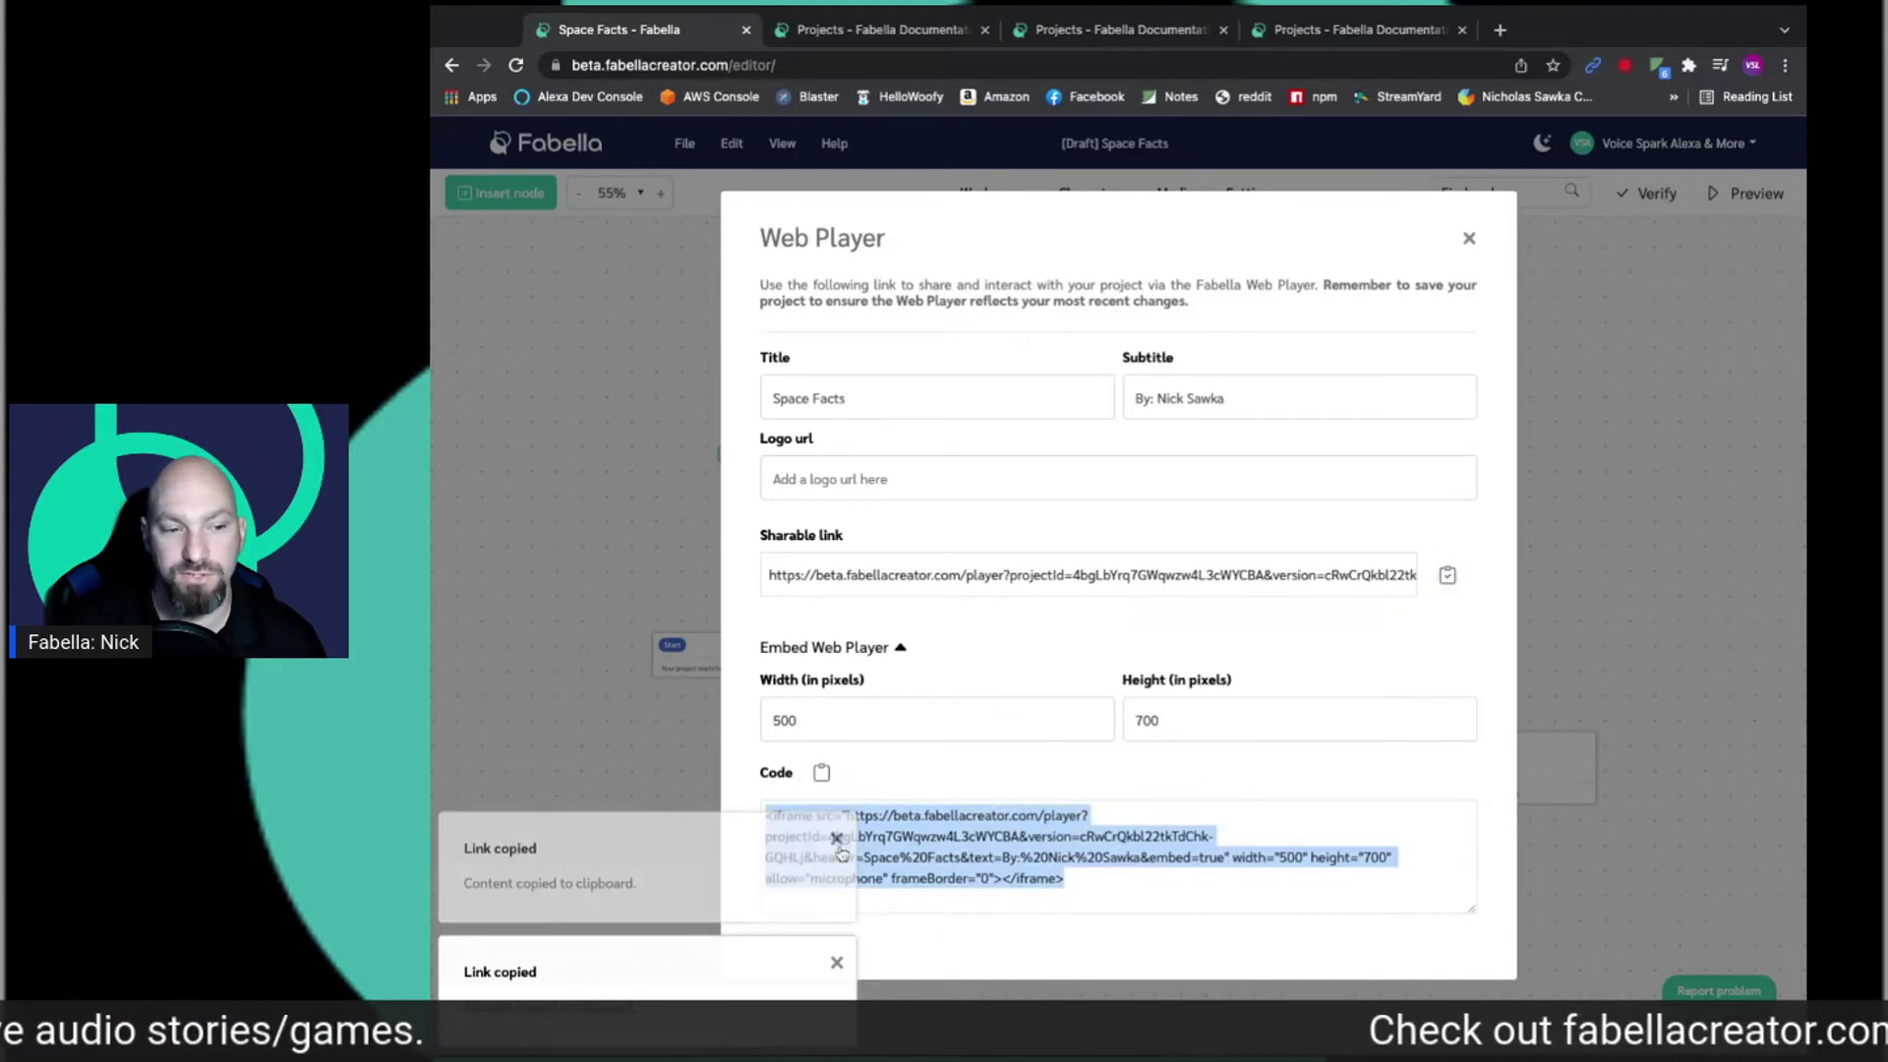
pyautogui.click(837, 963)
pyautogui.click(1113, 814)
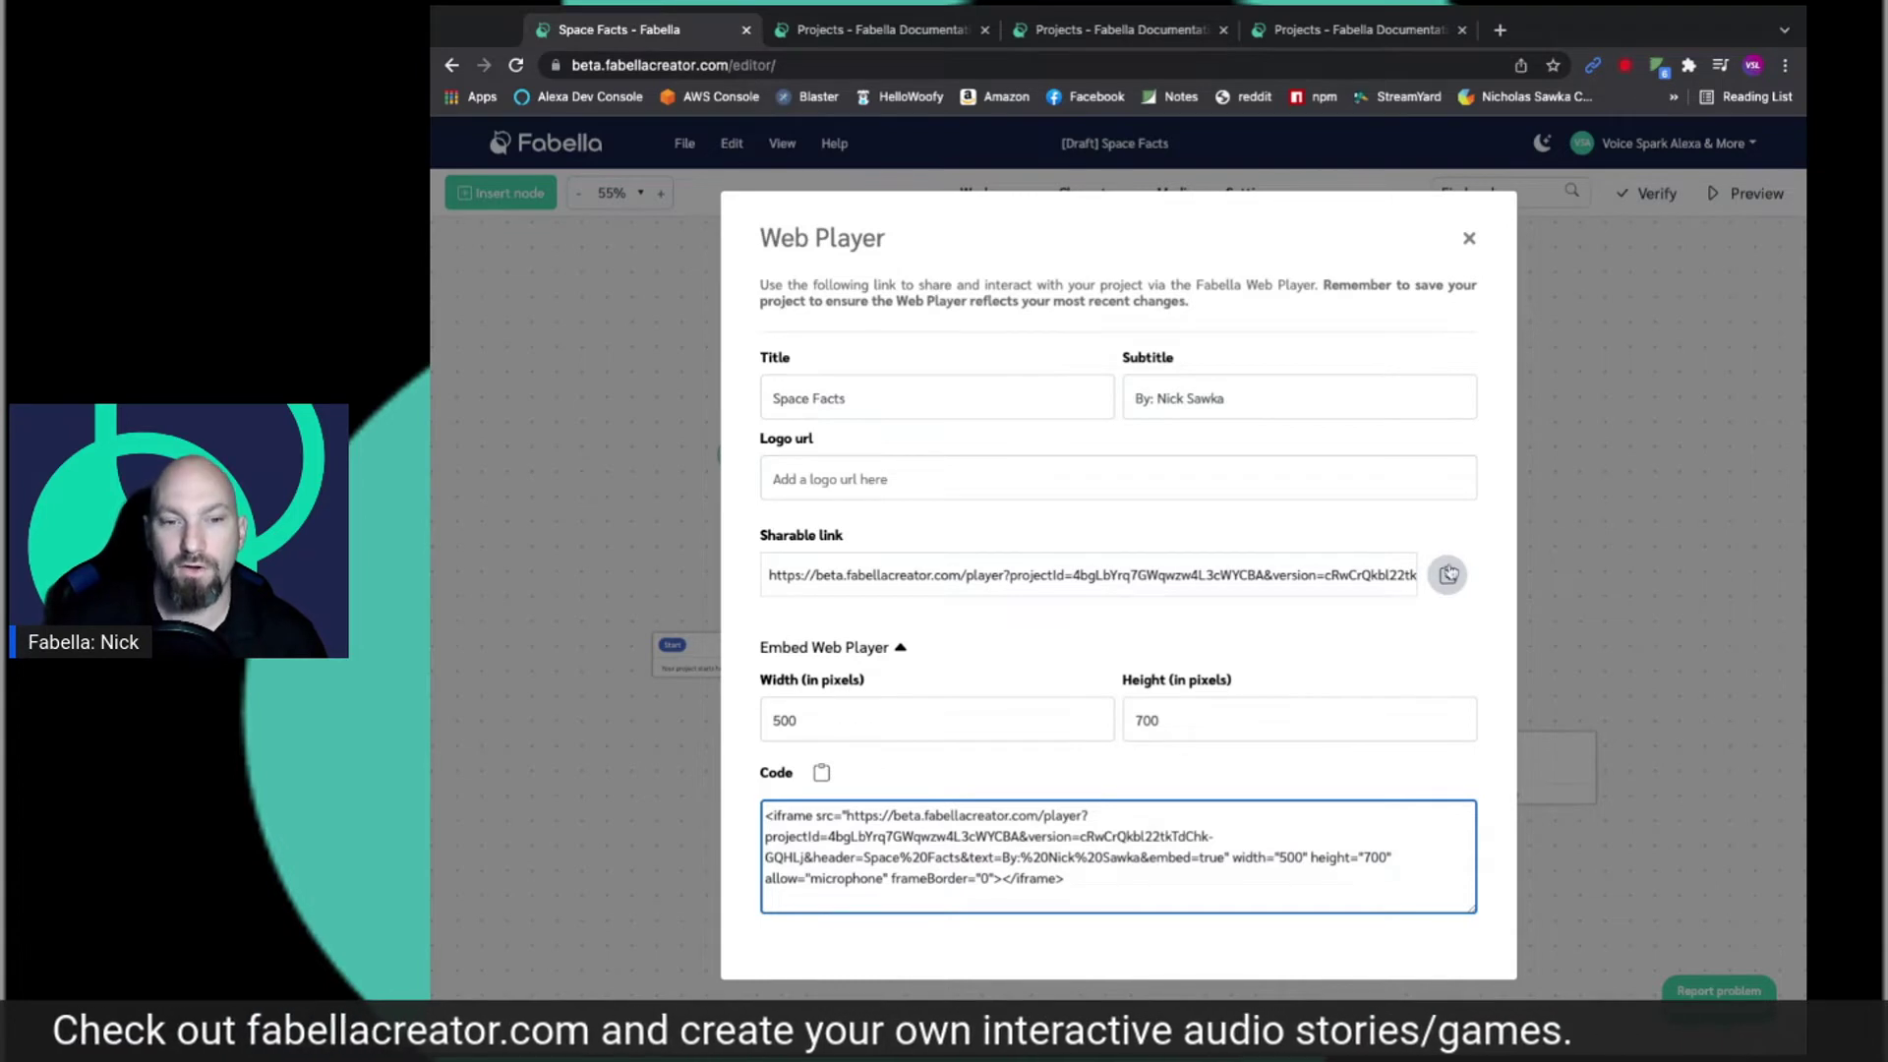
pyautogui.click(1449, 574)
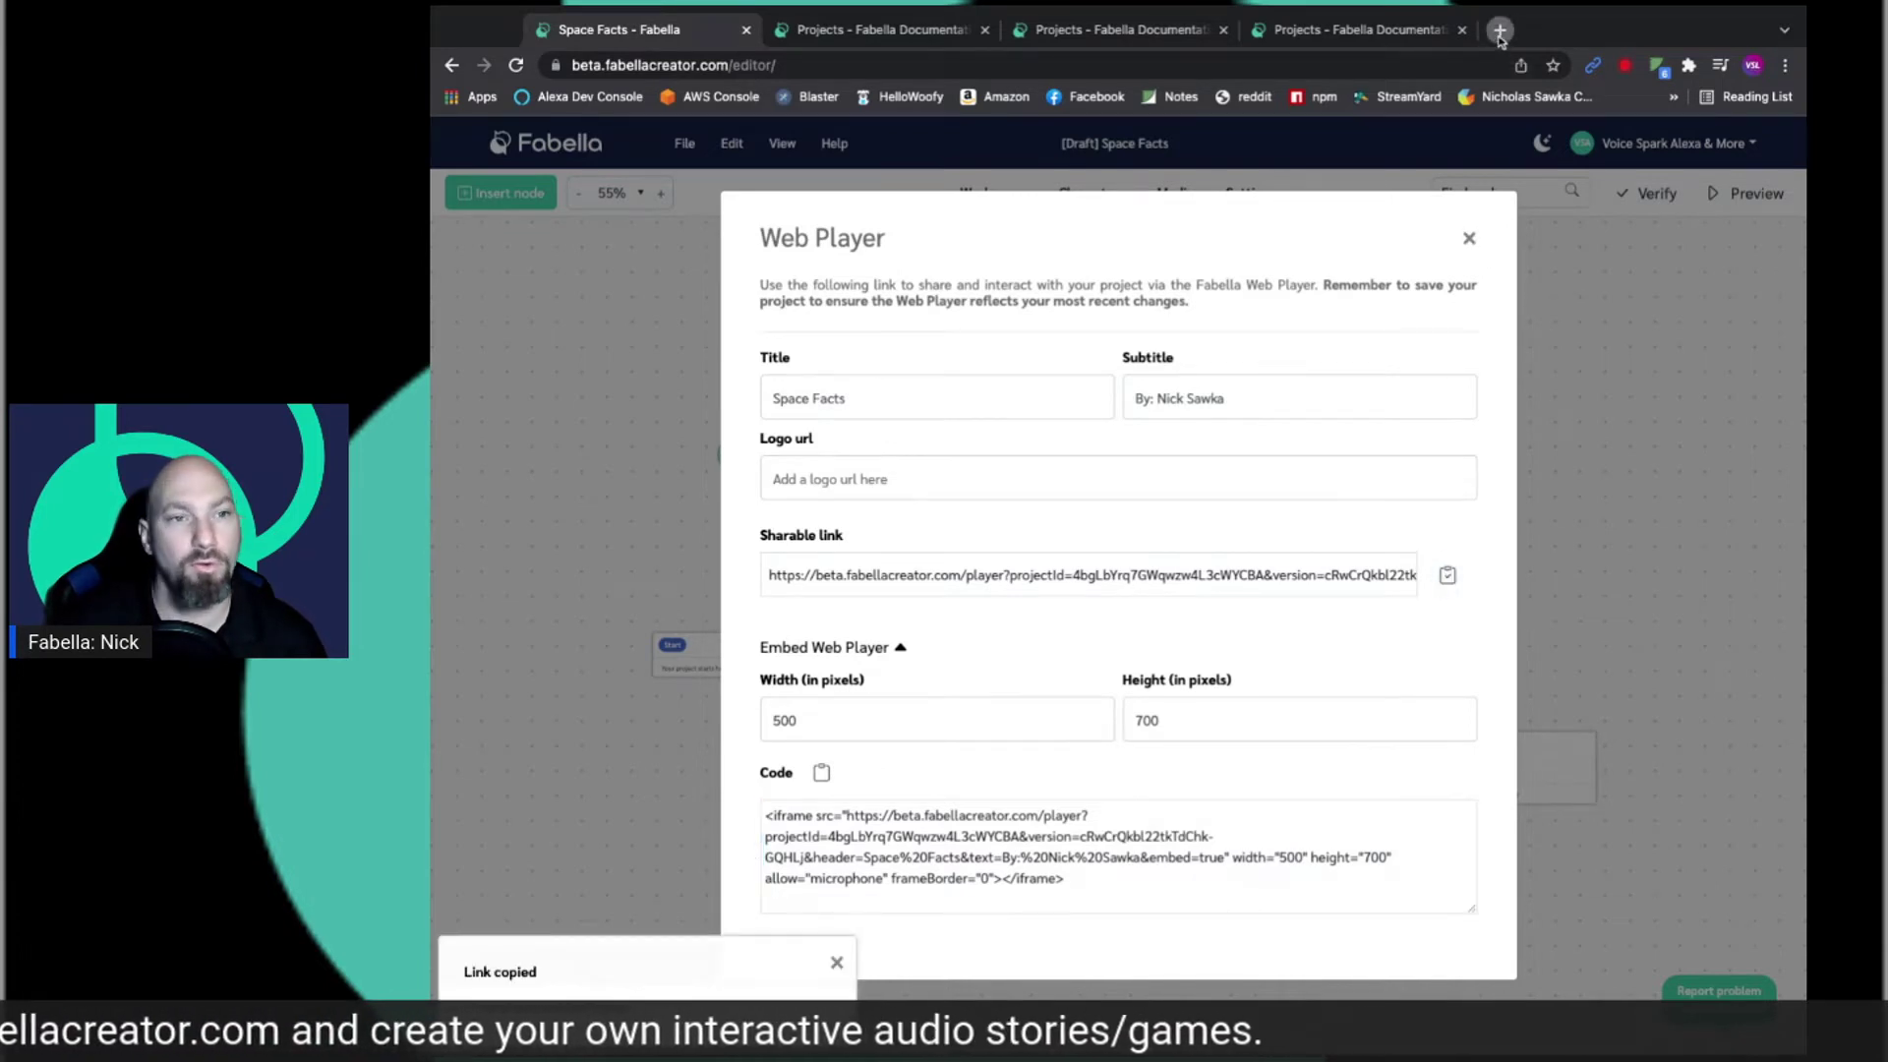
pyautogui.click(1500, 32)
pyautogui.hotkey('ctrl', 'v')
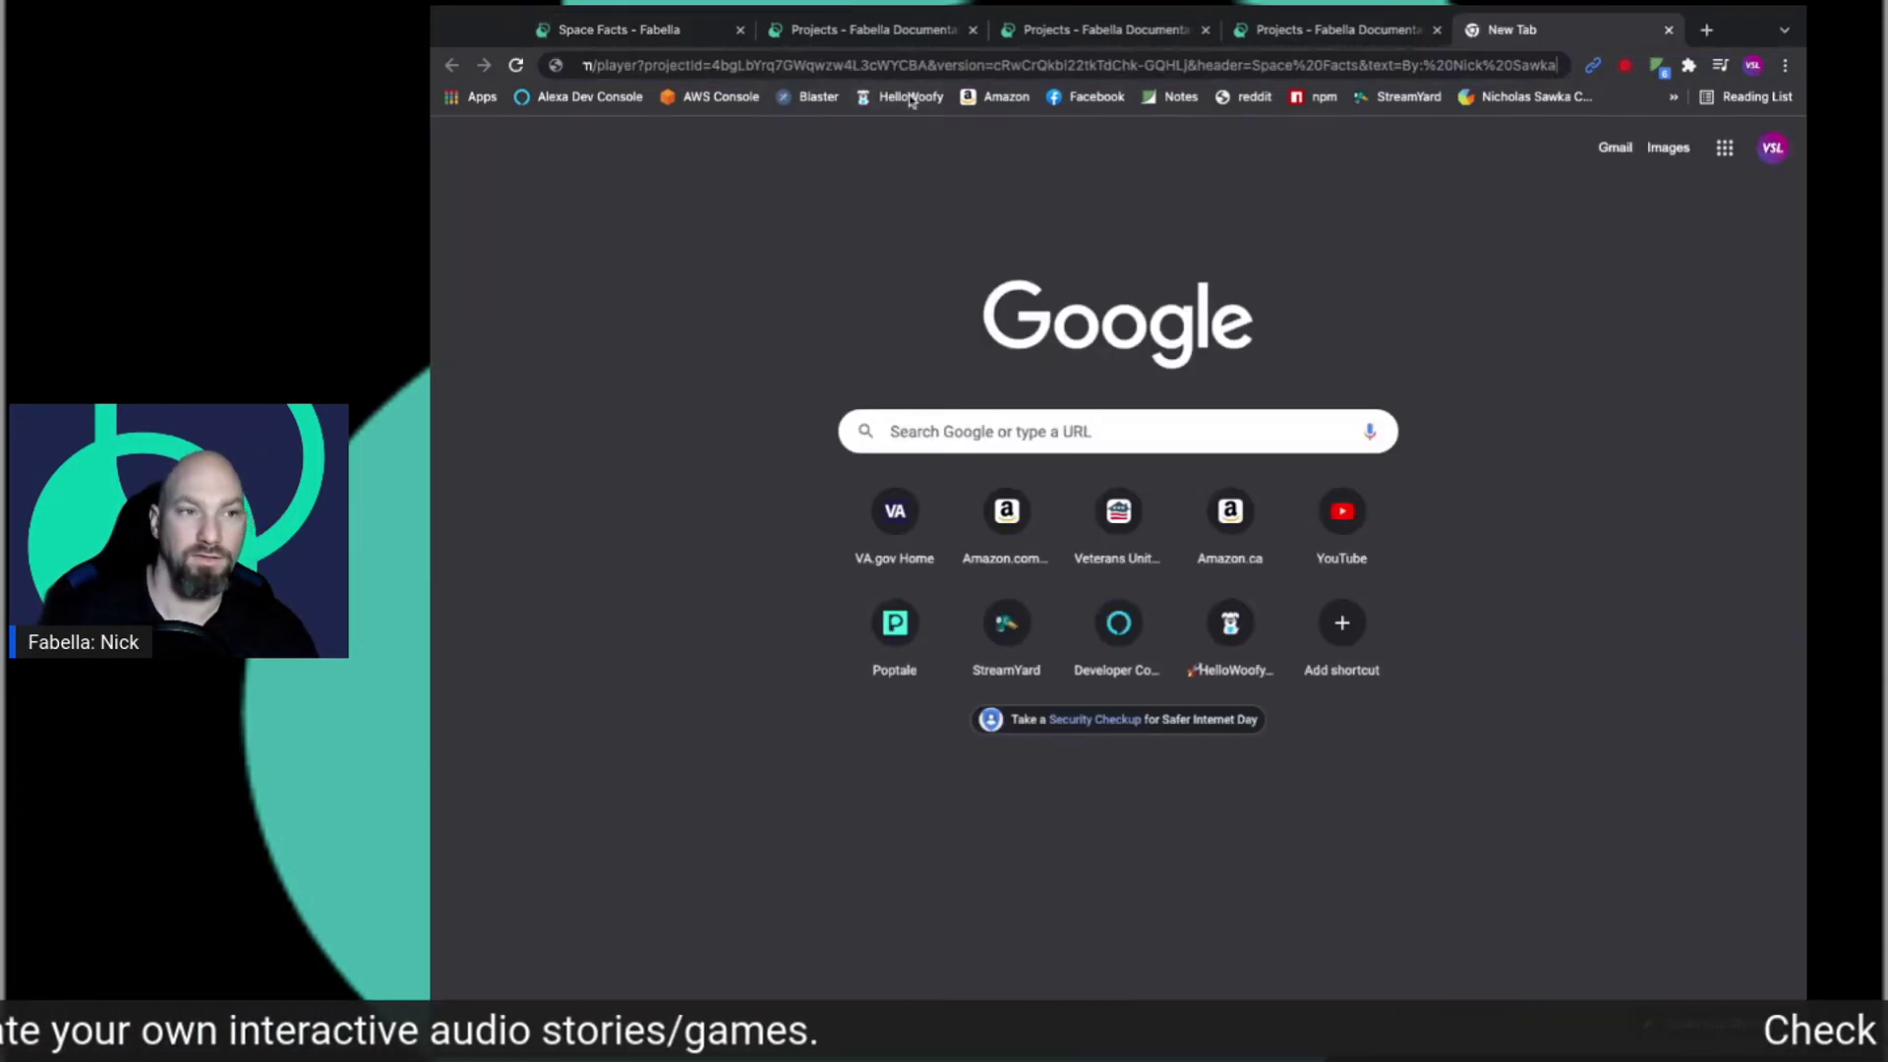
pyautogui.press('Return')
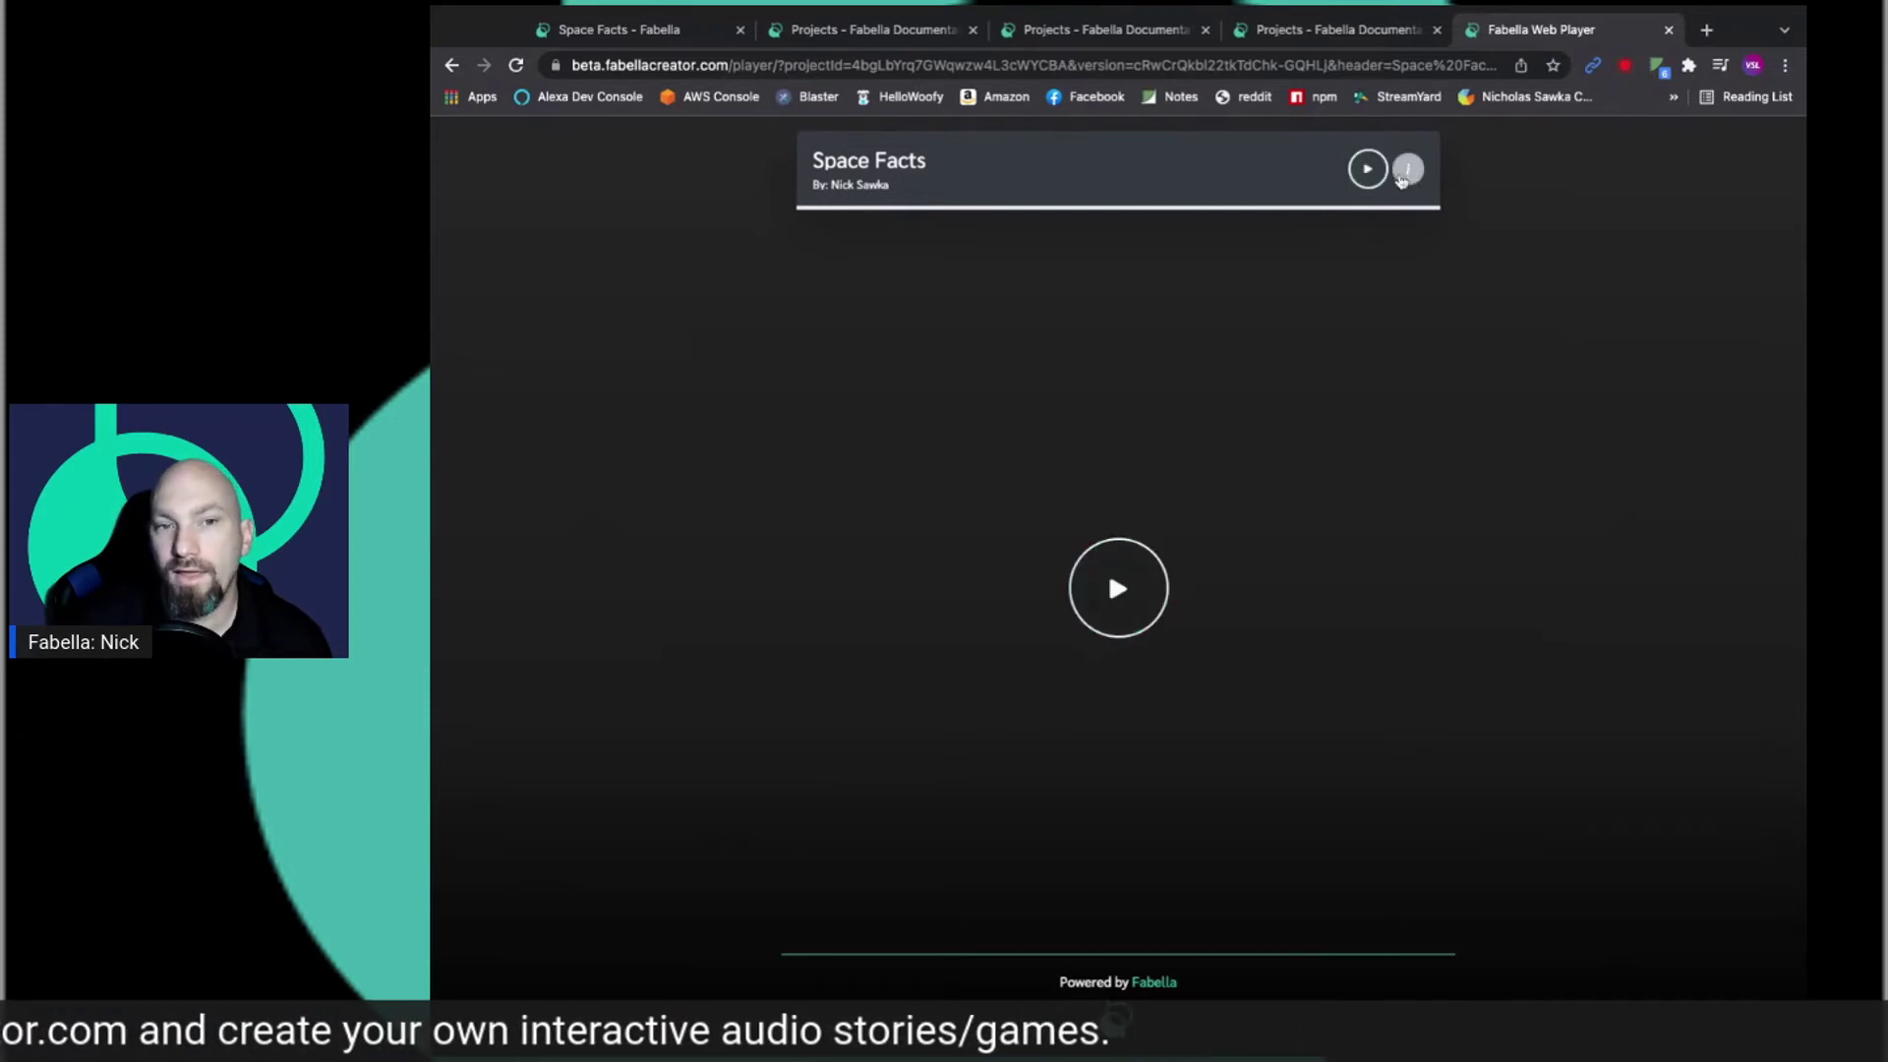
# - View the web player's information and play Space Facts, answering Yes to the first prompt and No to the following one
pyautogui.click(1409, 171)
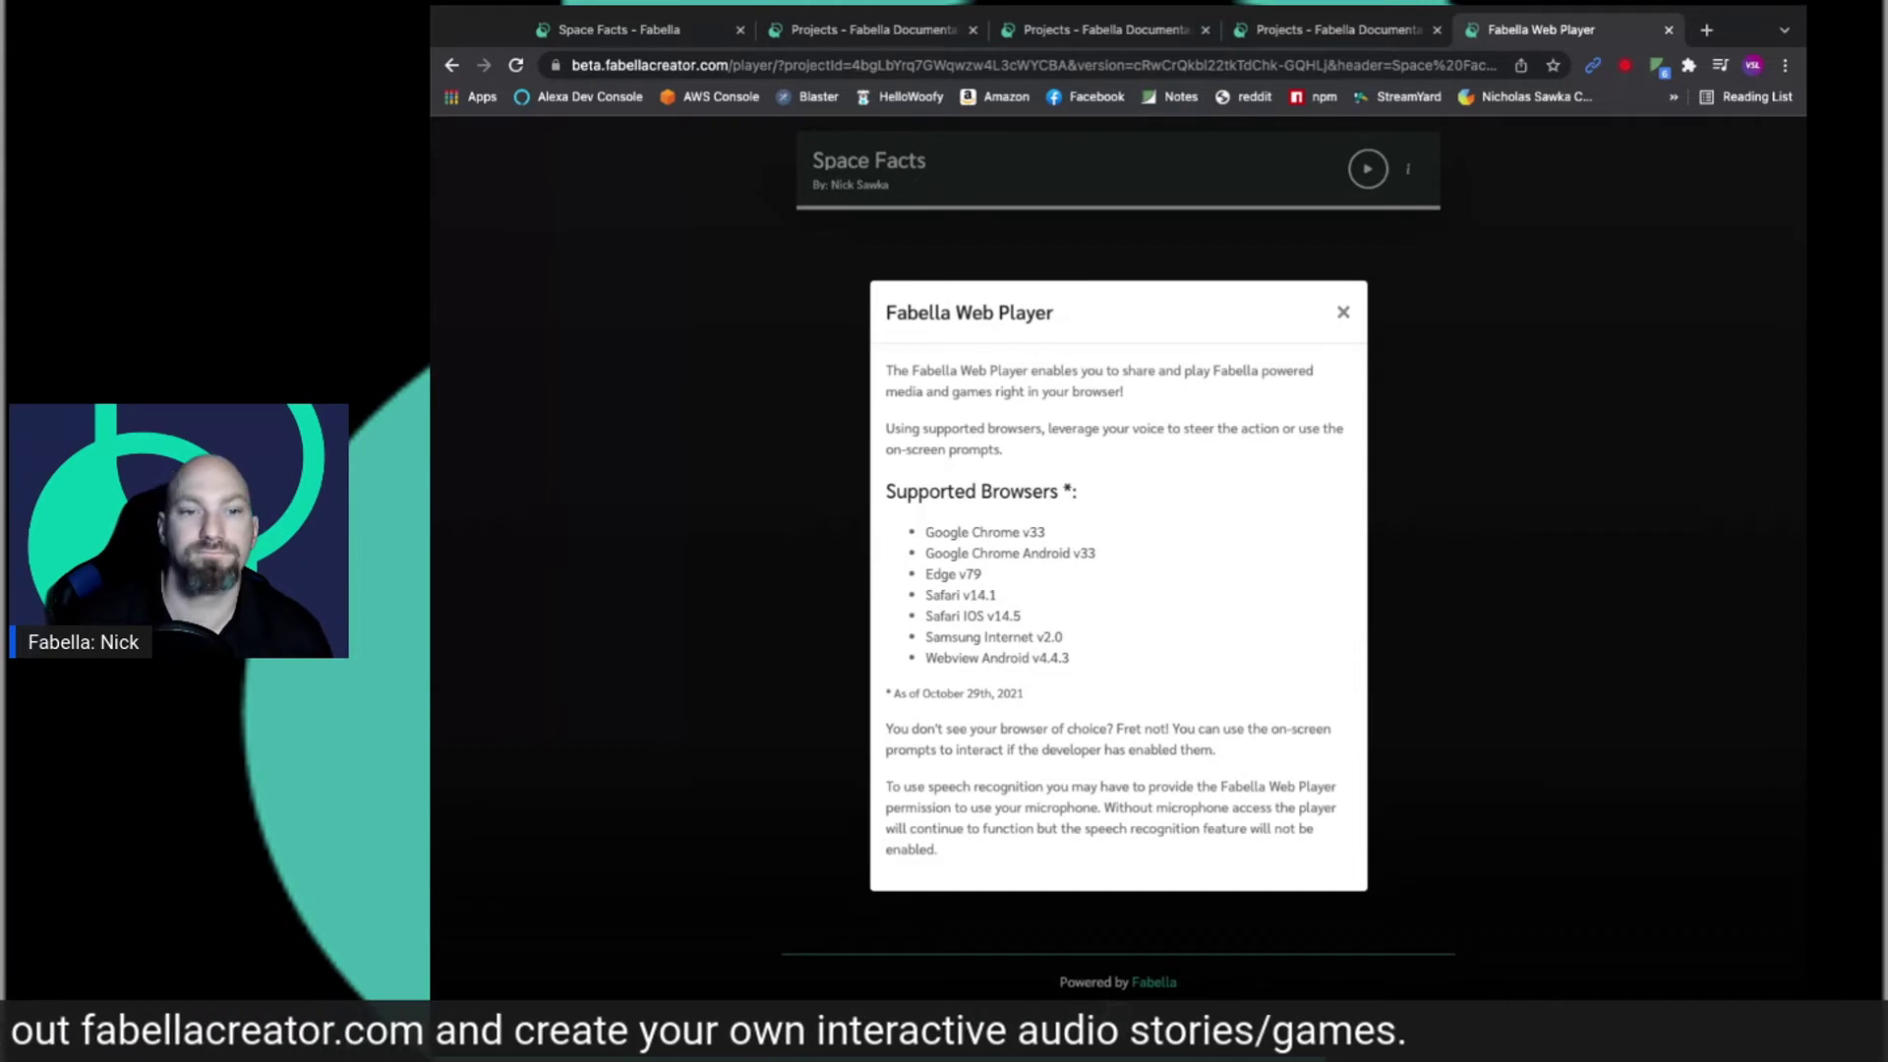
pyautogui.click(1343, 314)
pyautogui.click(1115, 595)
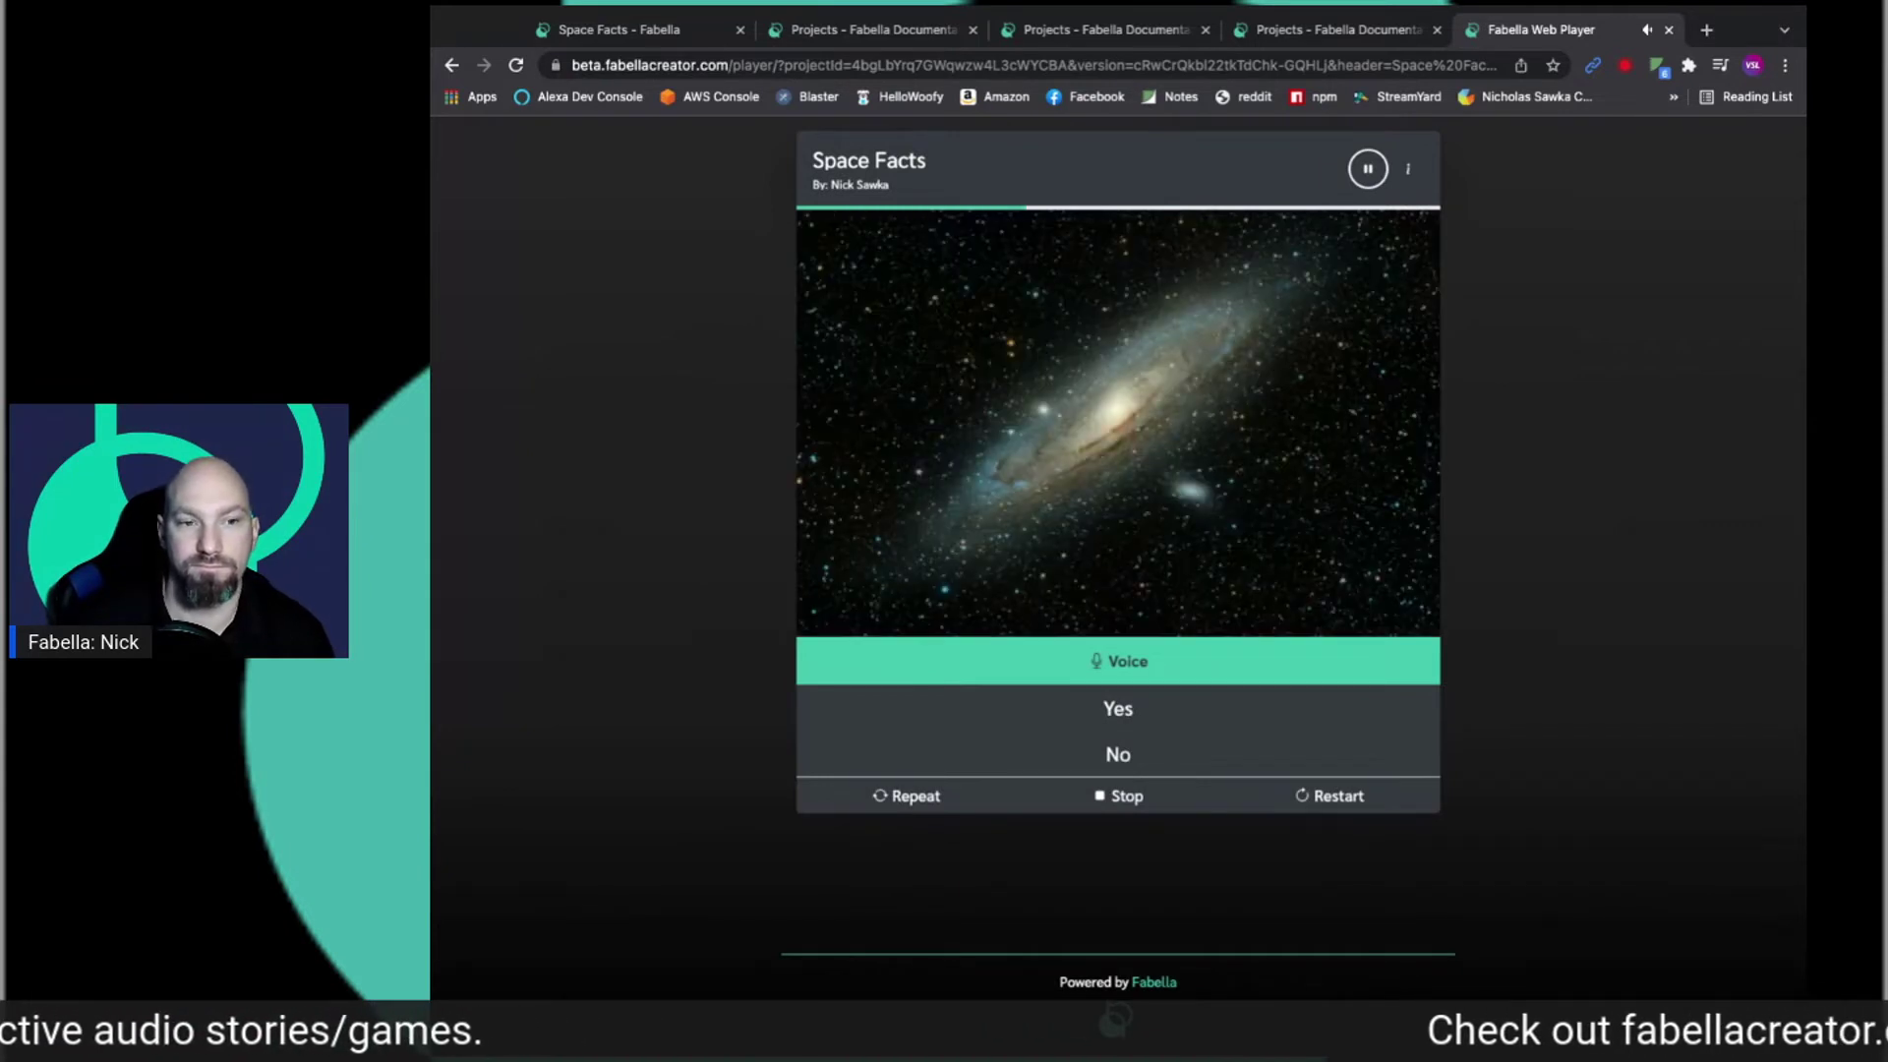
pyautogui.click(1129, 709)
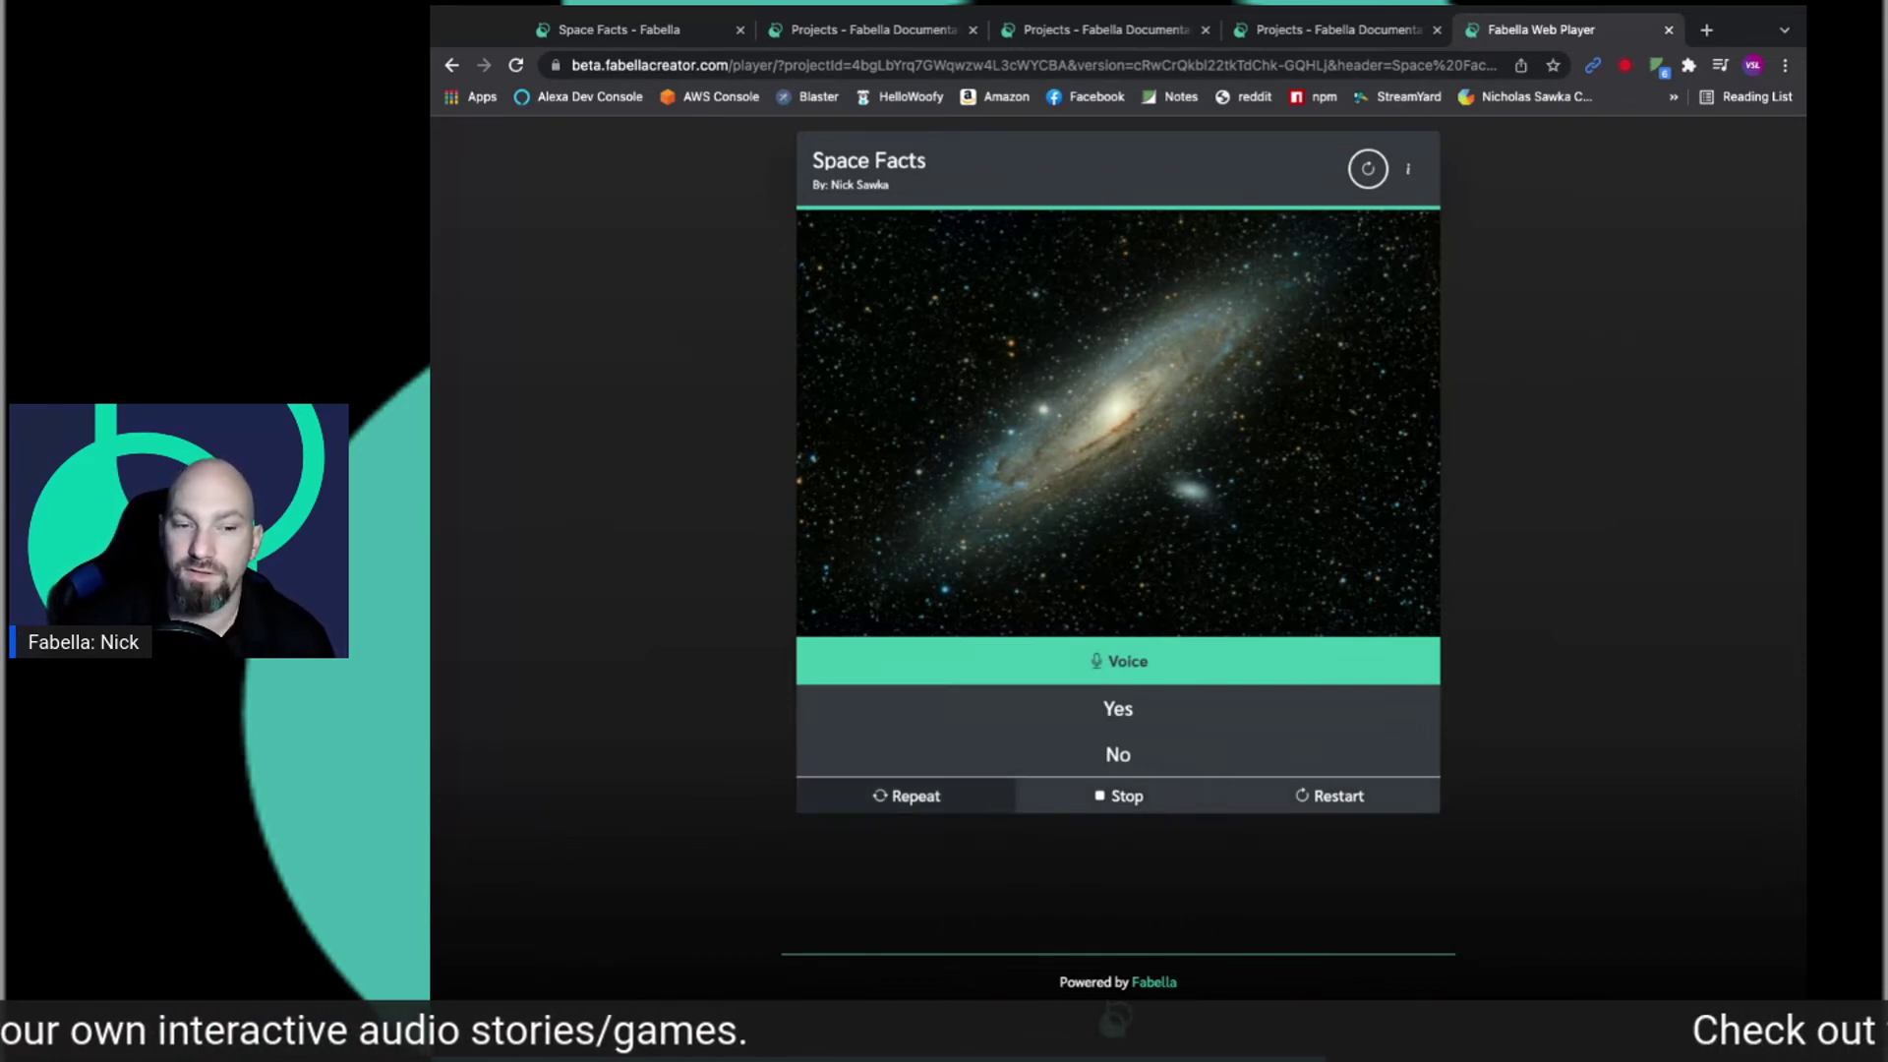
pyautogui.click(1128, 757)
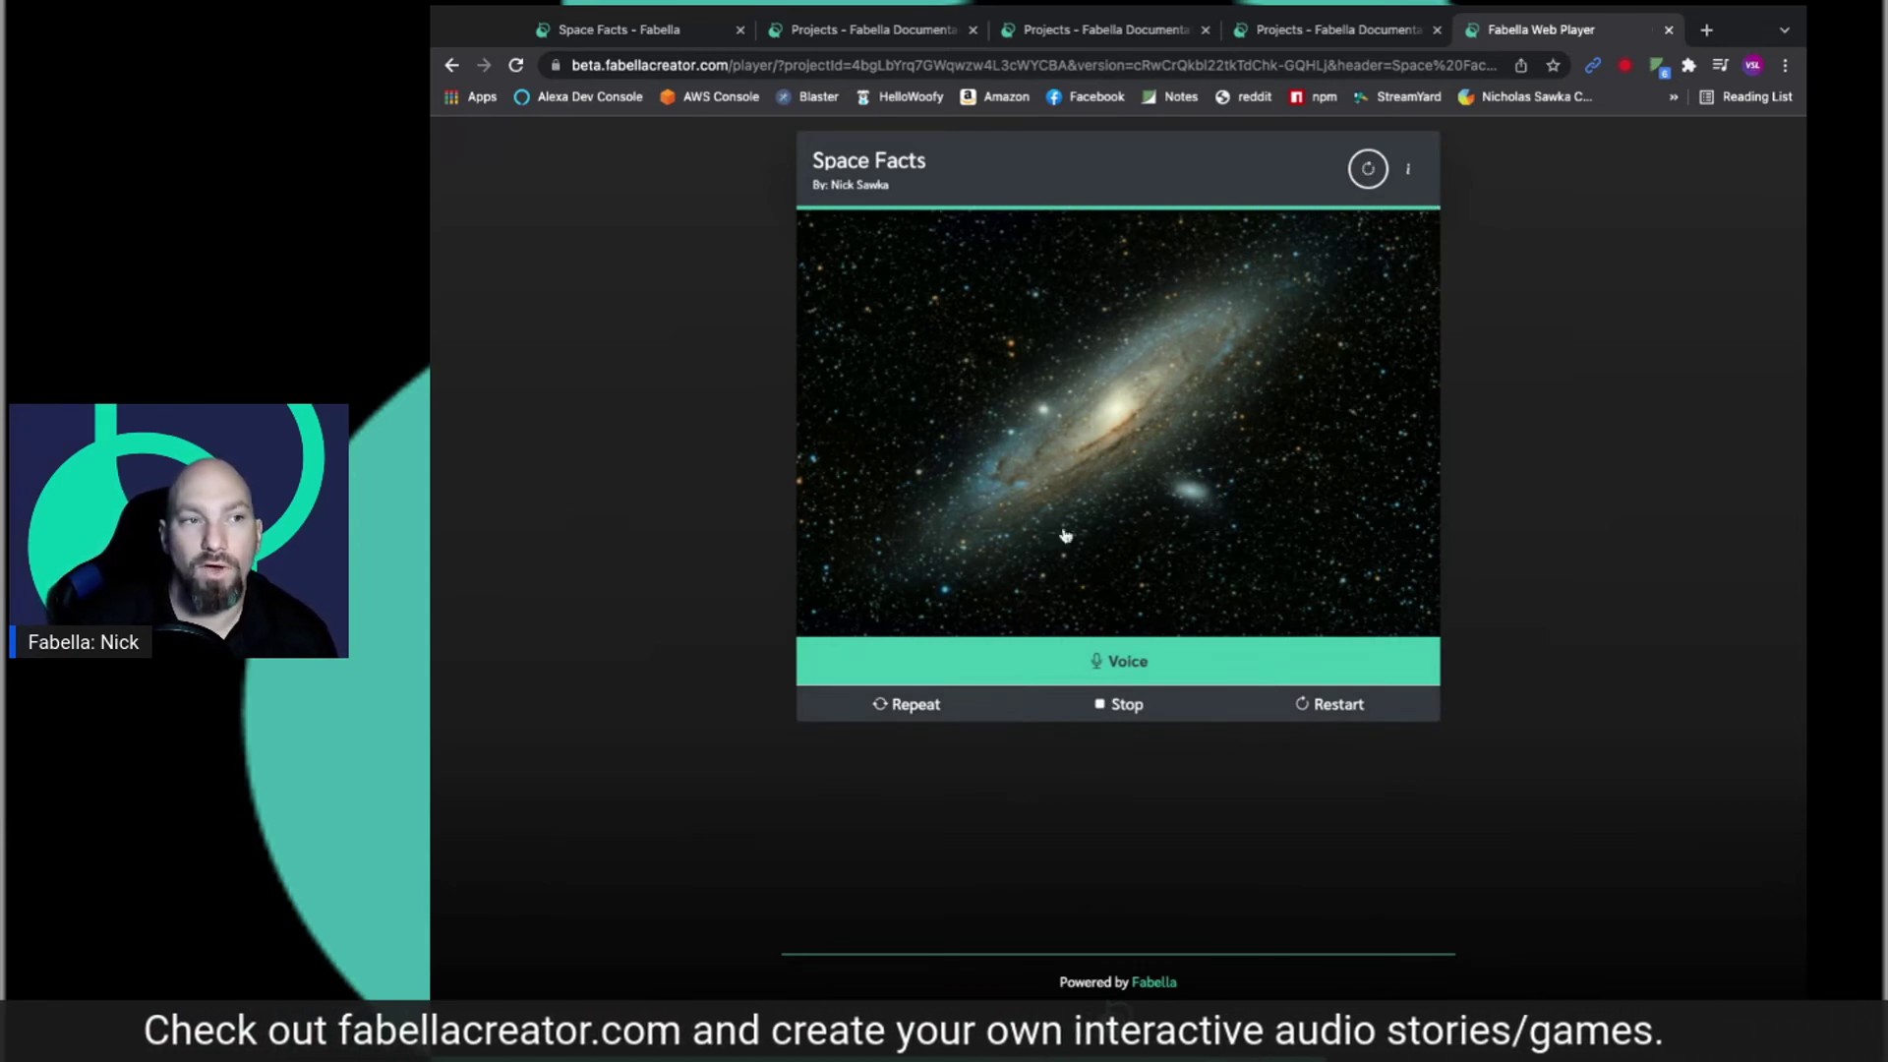
# - Return to the Space Facts editor and close the Web Player settings
pyautogui.click(698, 31)
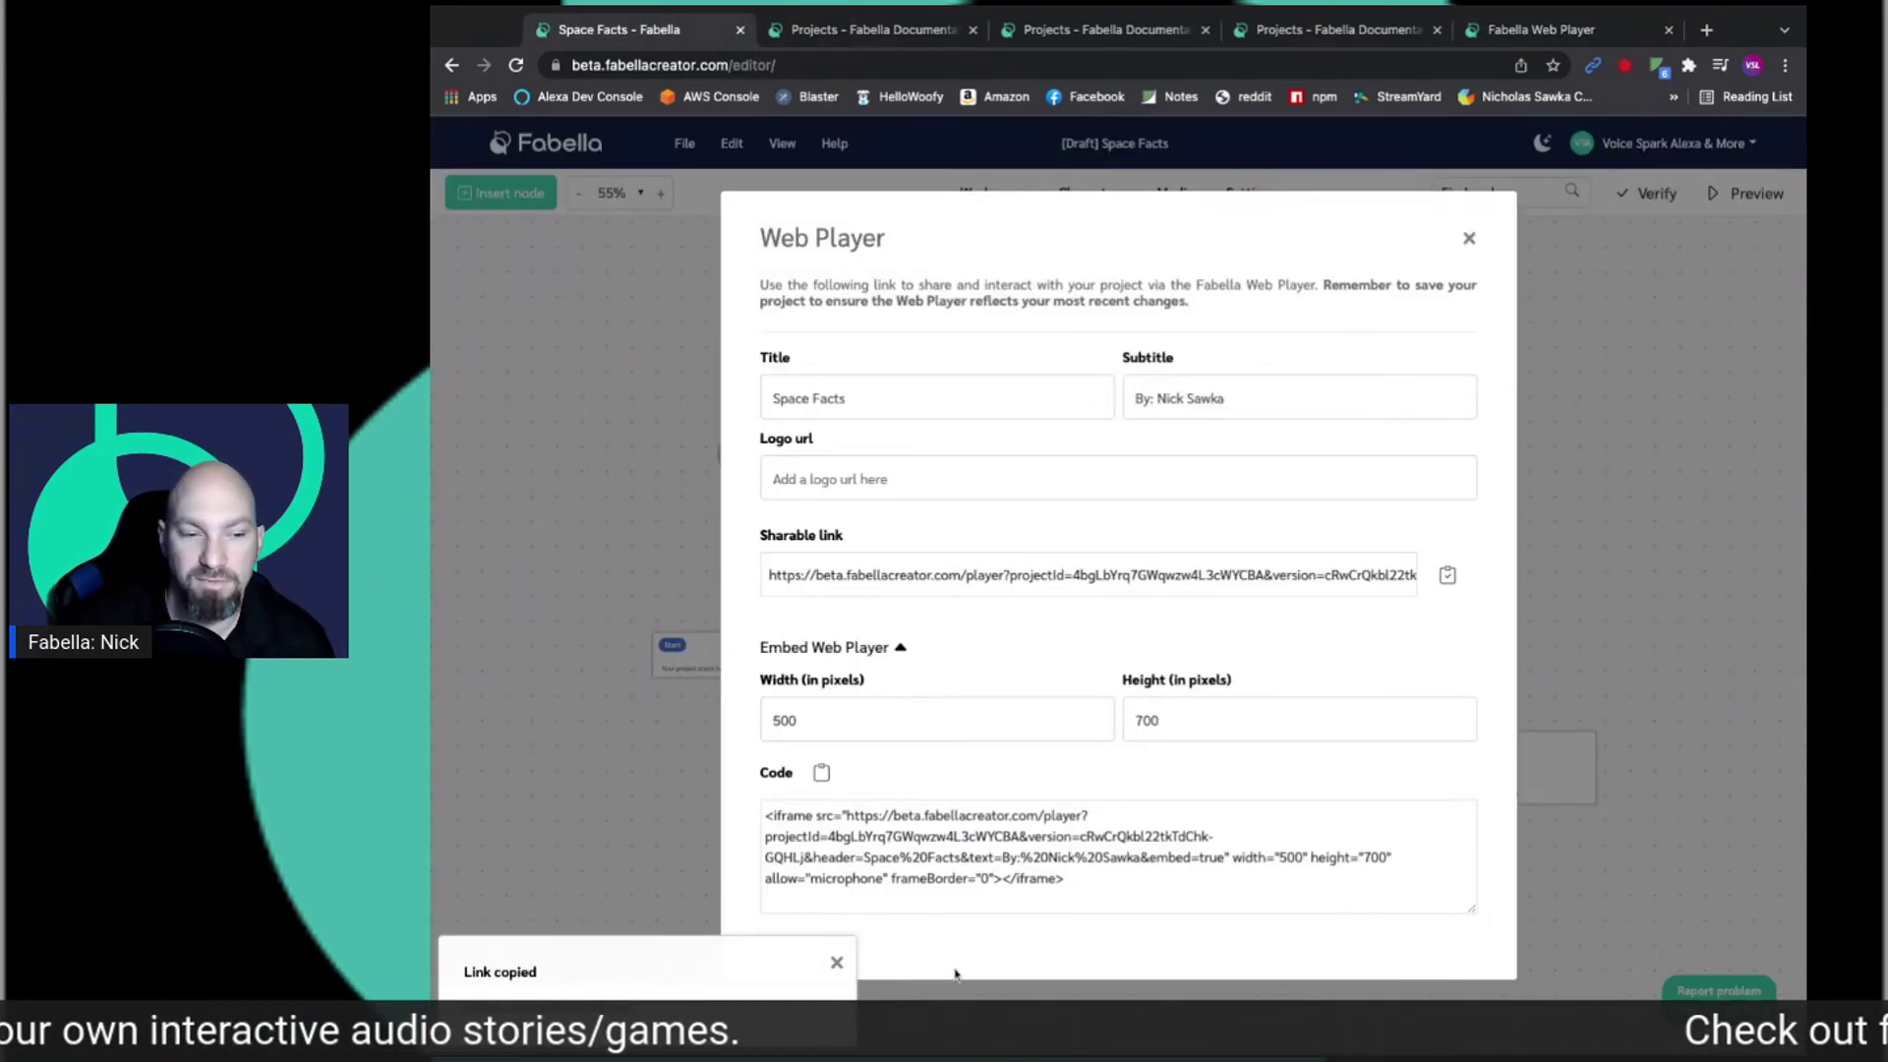
pyautogui.click(837, 964)
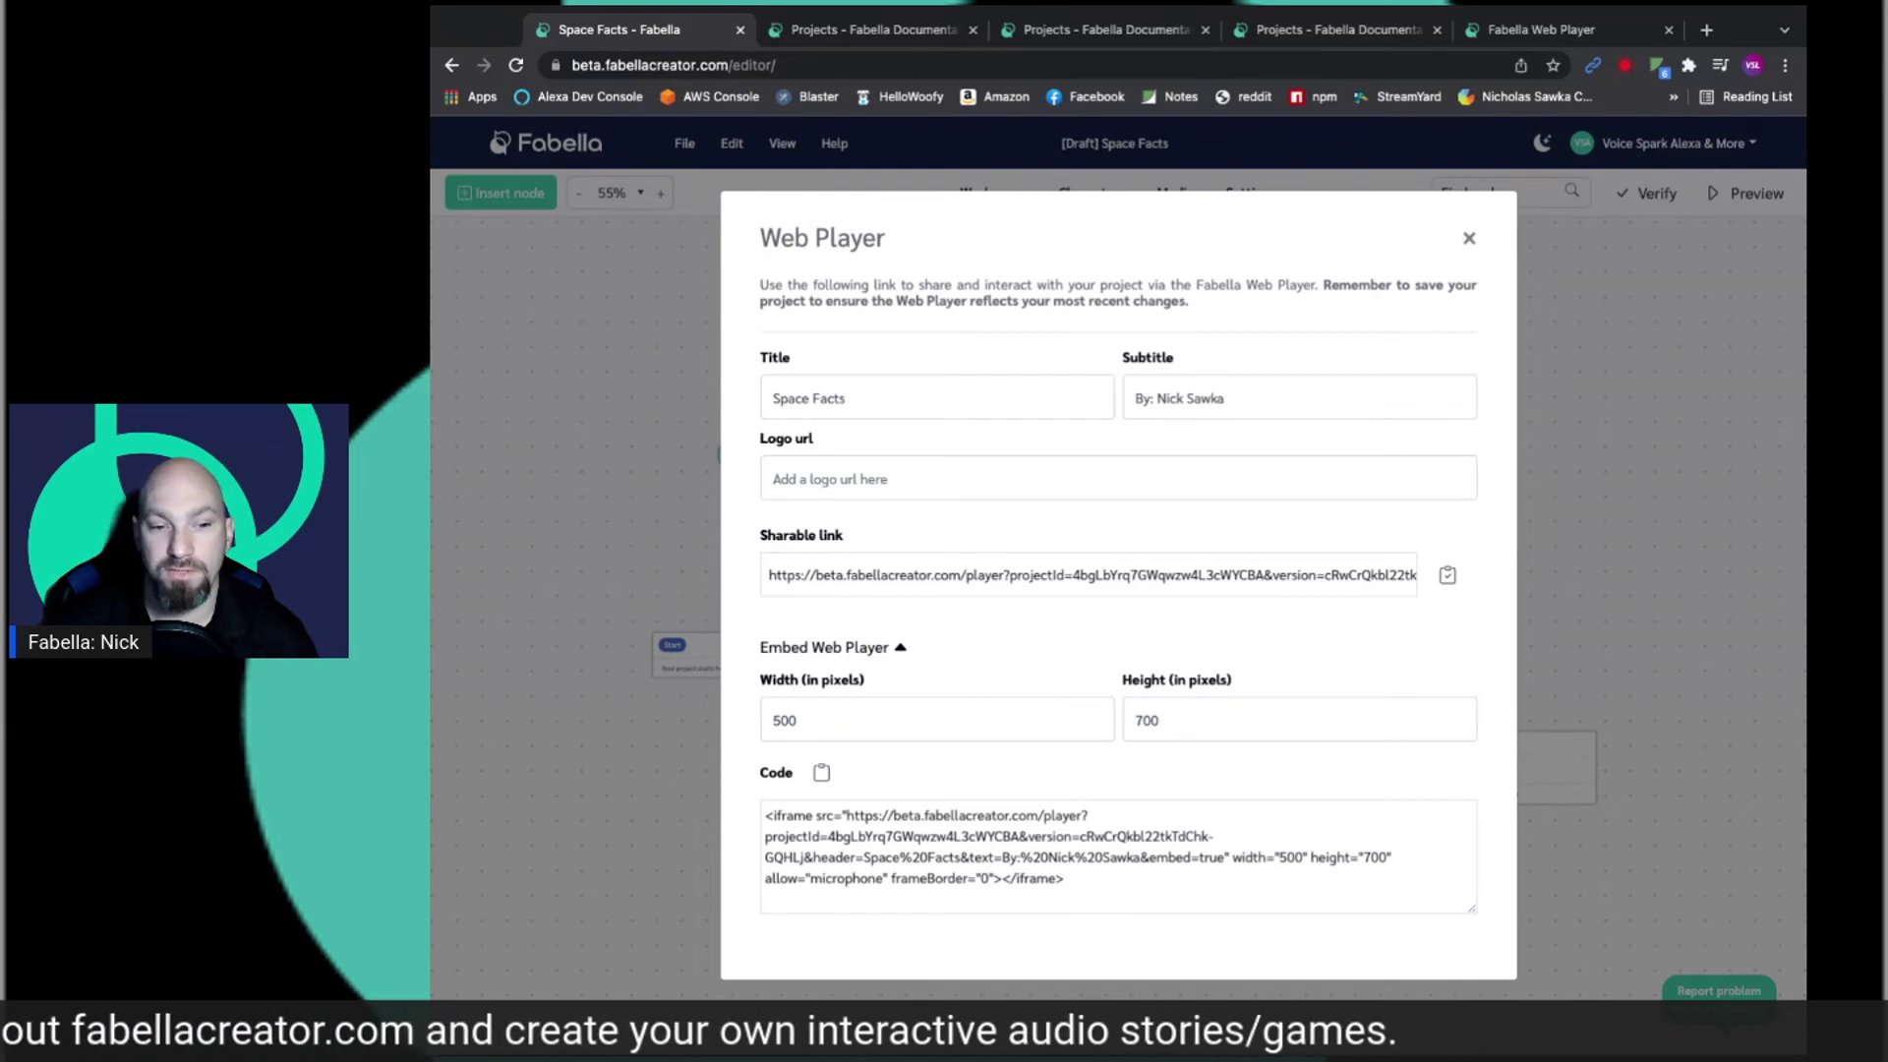
pyautogui.click(1469, 240)
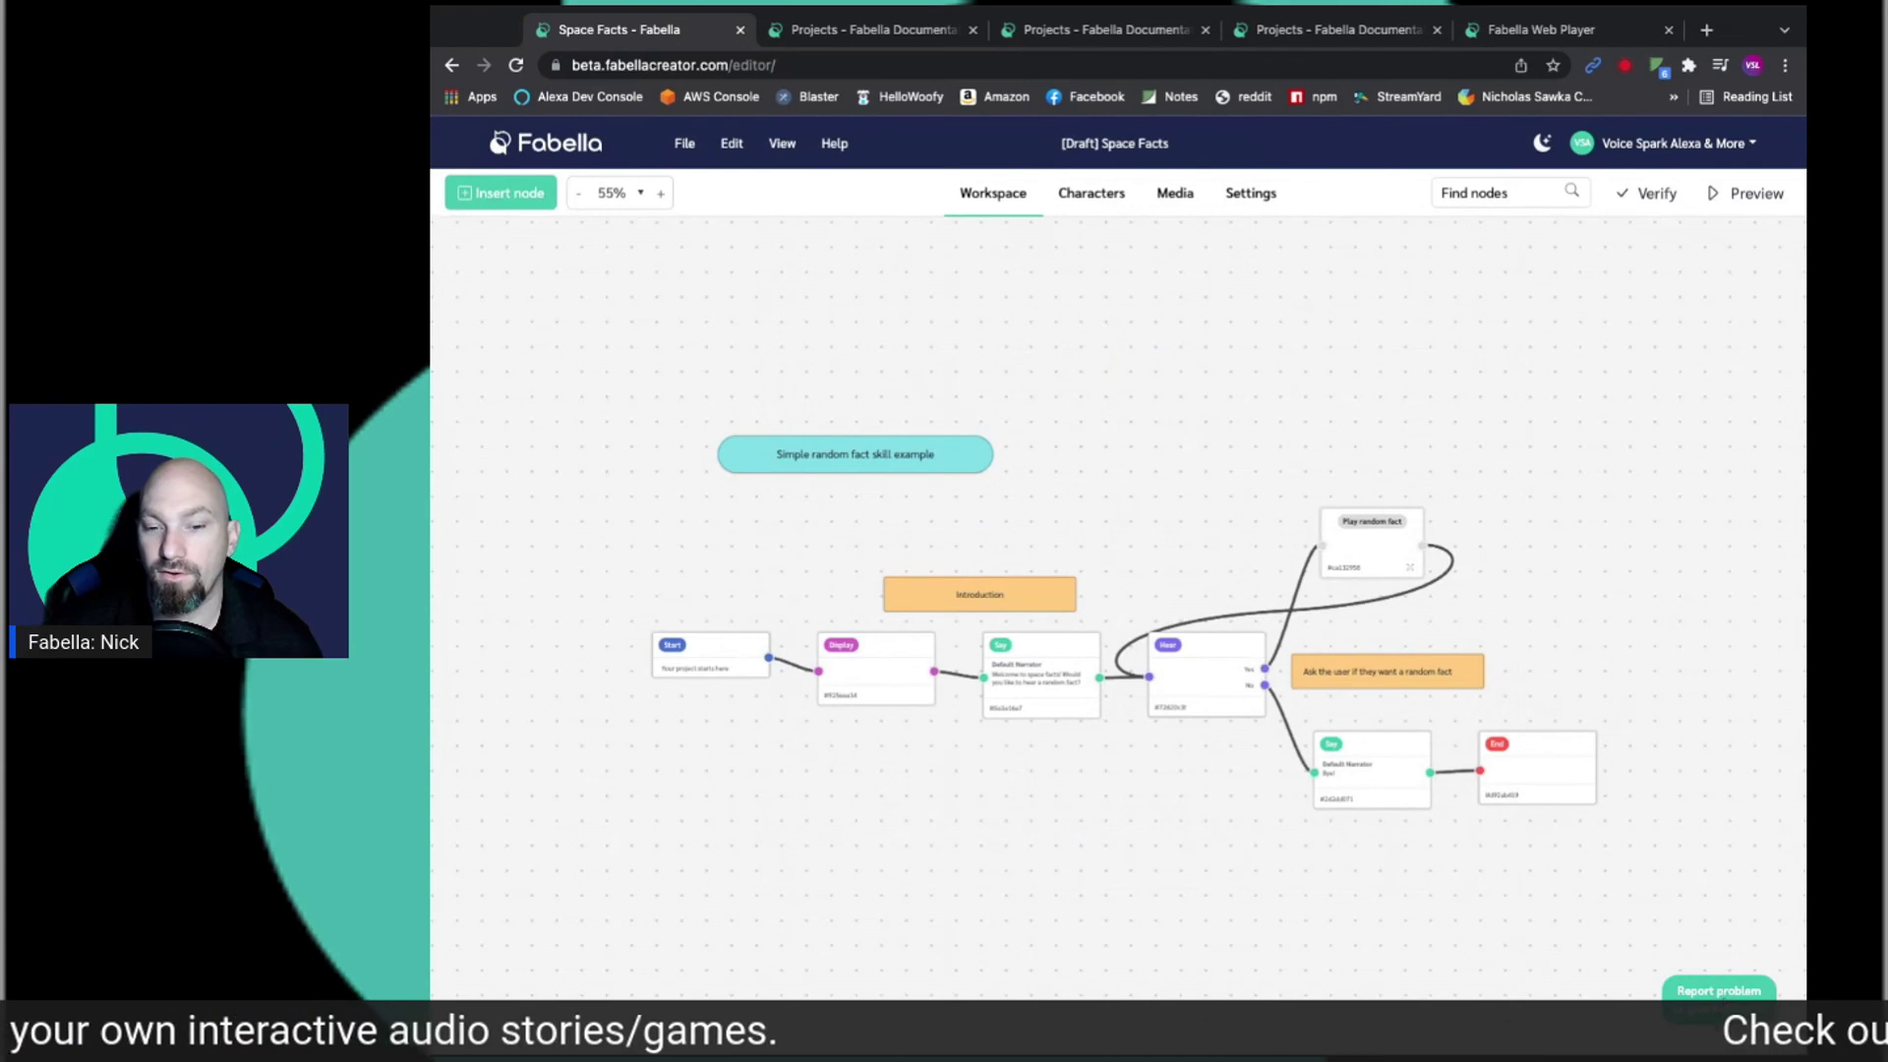
# - Open the problem report form, look over its feedback fields, and return to the Space Facts editor
pyautogui.click(1717, 990)
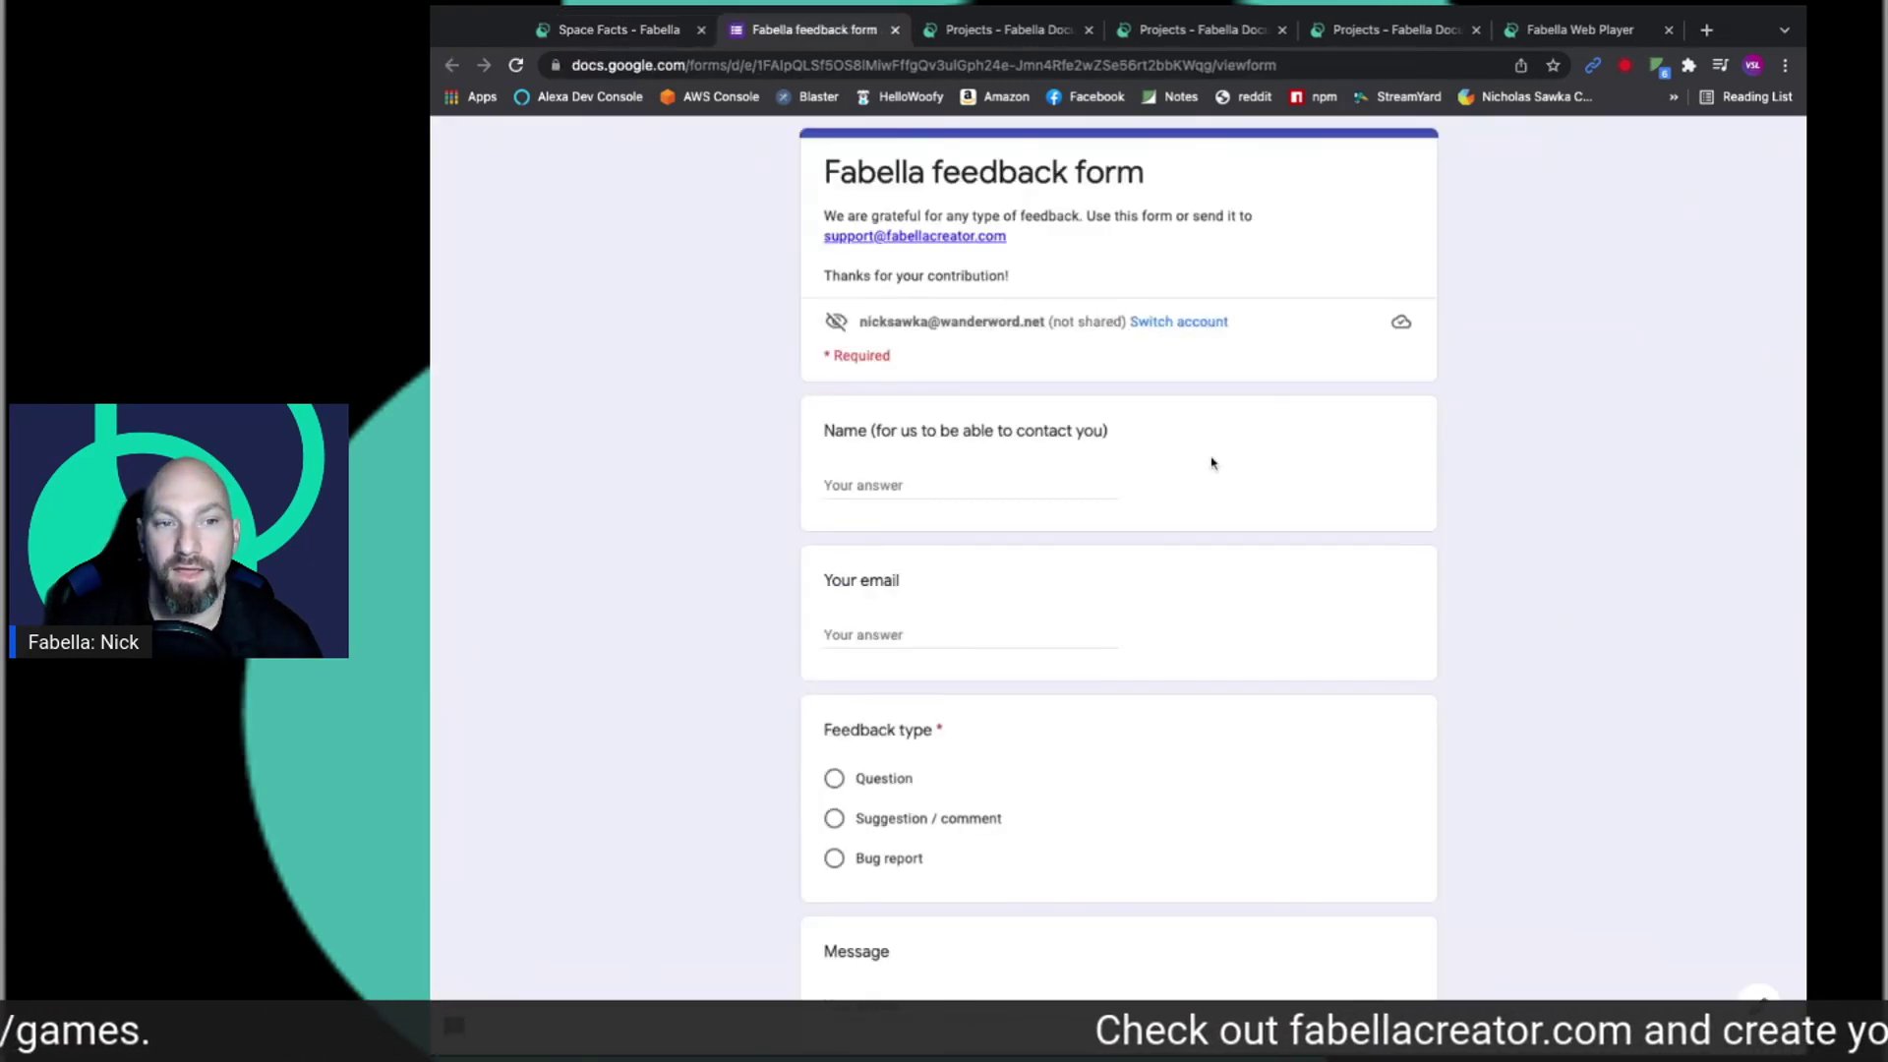
pyautogui.scroll(-2, 1212, 463)
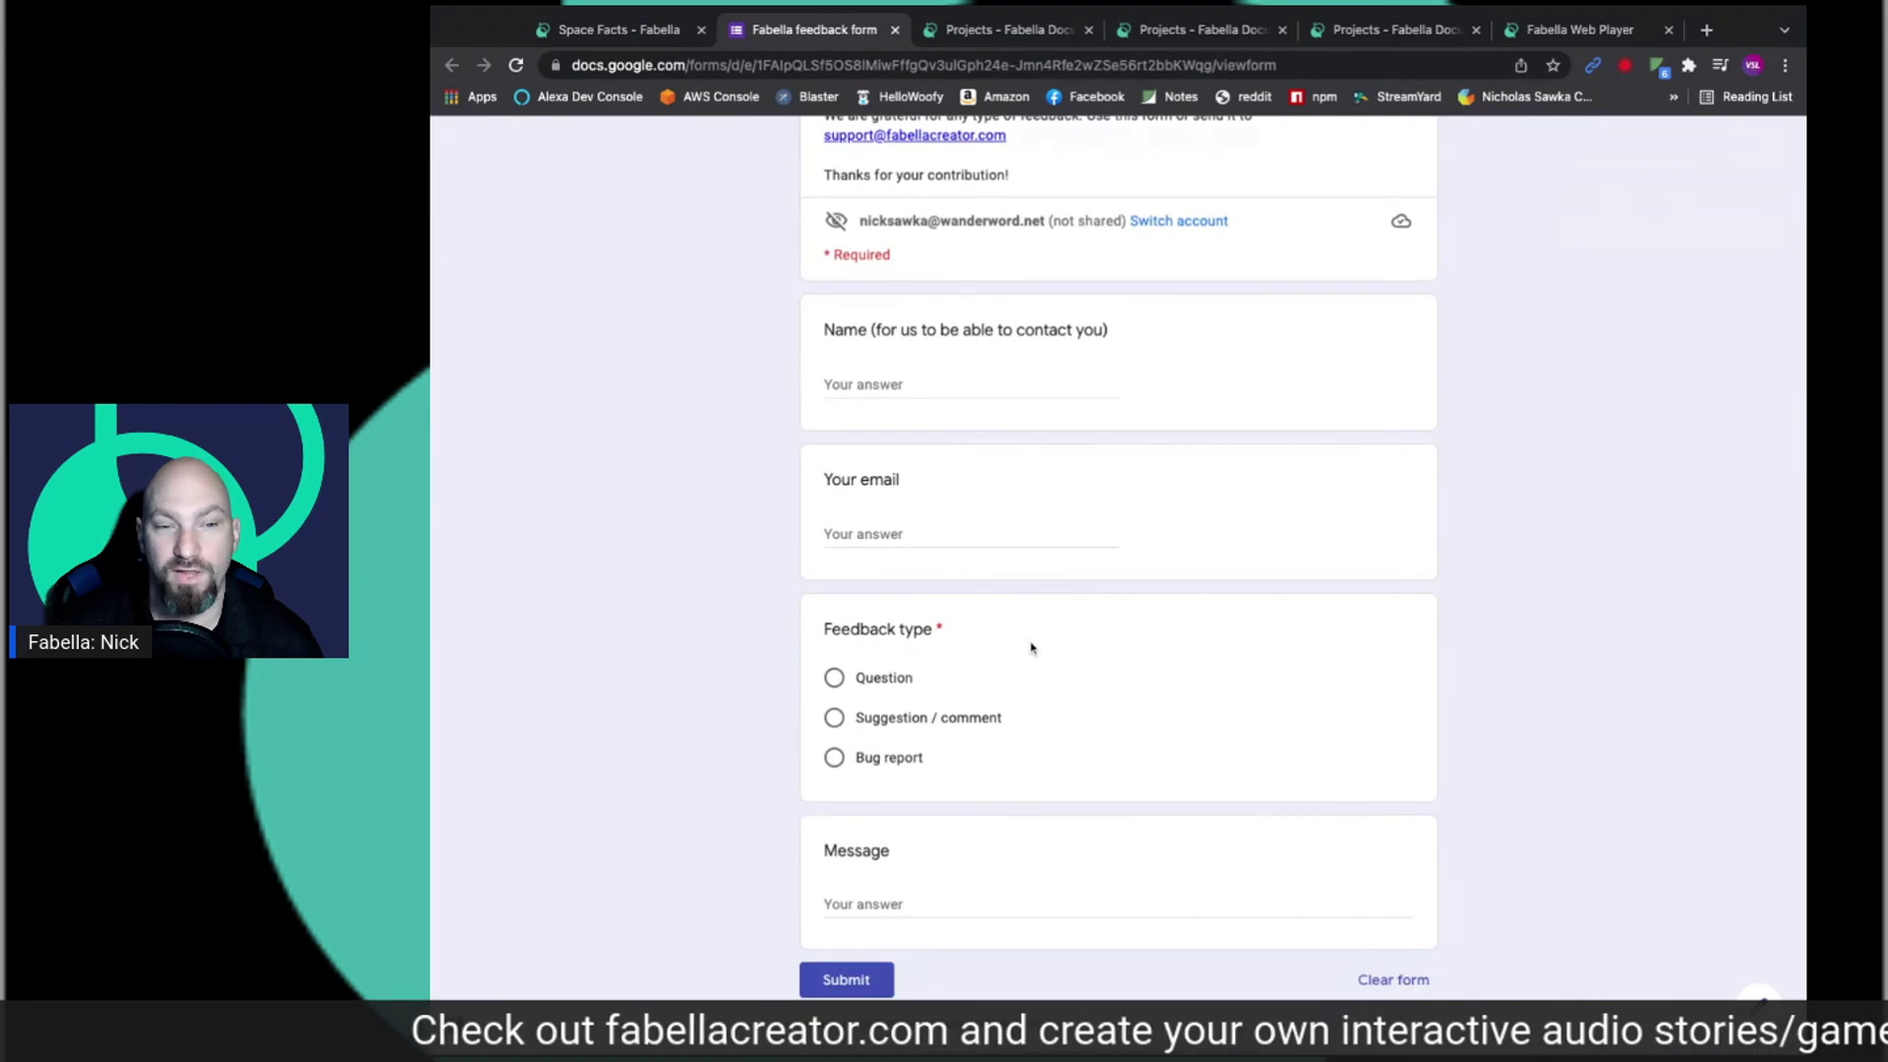
pyautogui.scroll(2, 1031, 647)
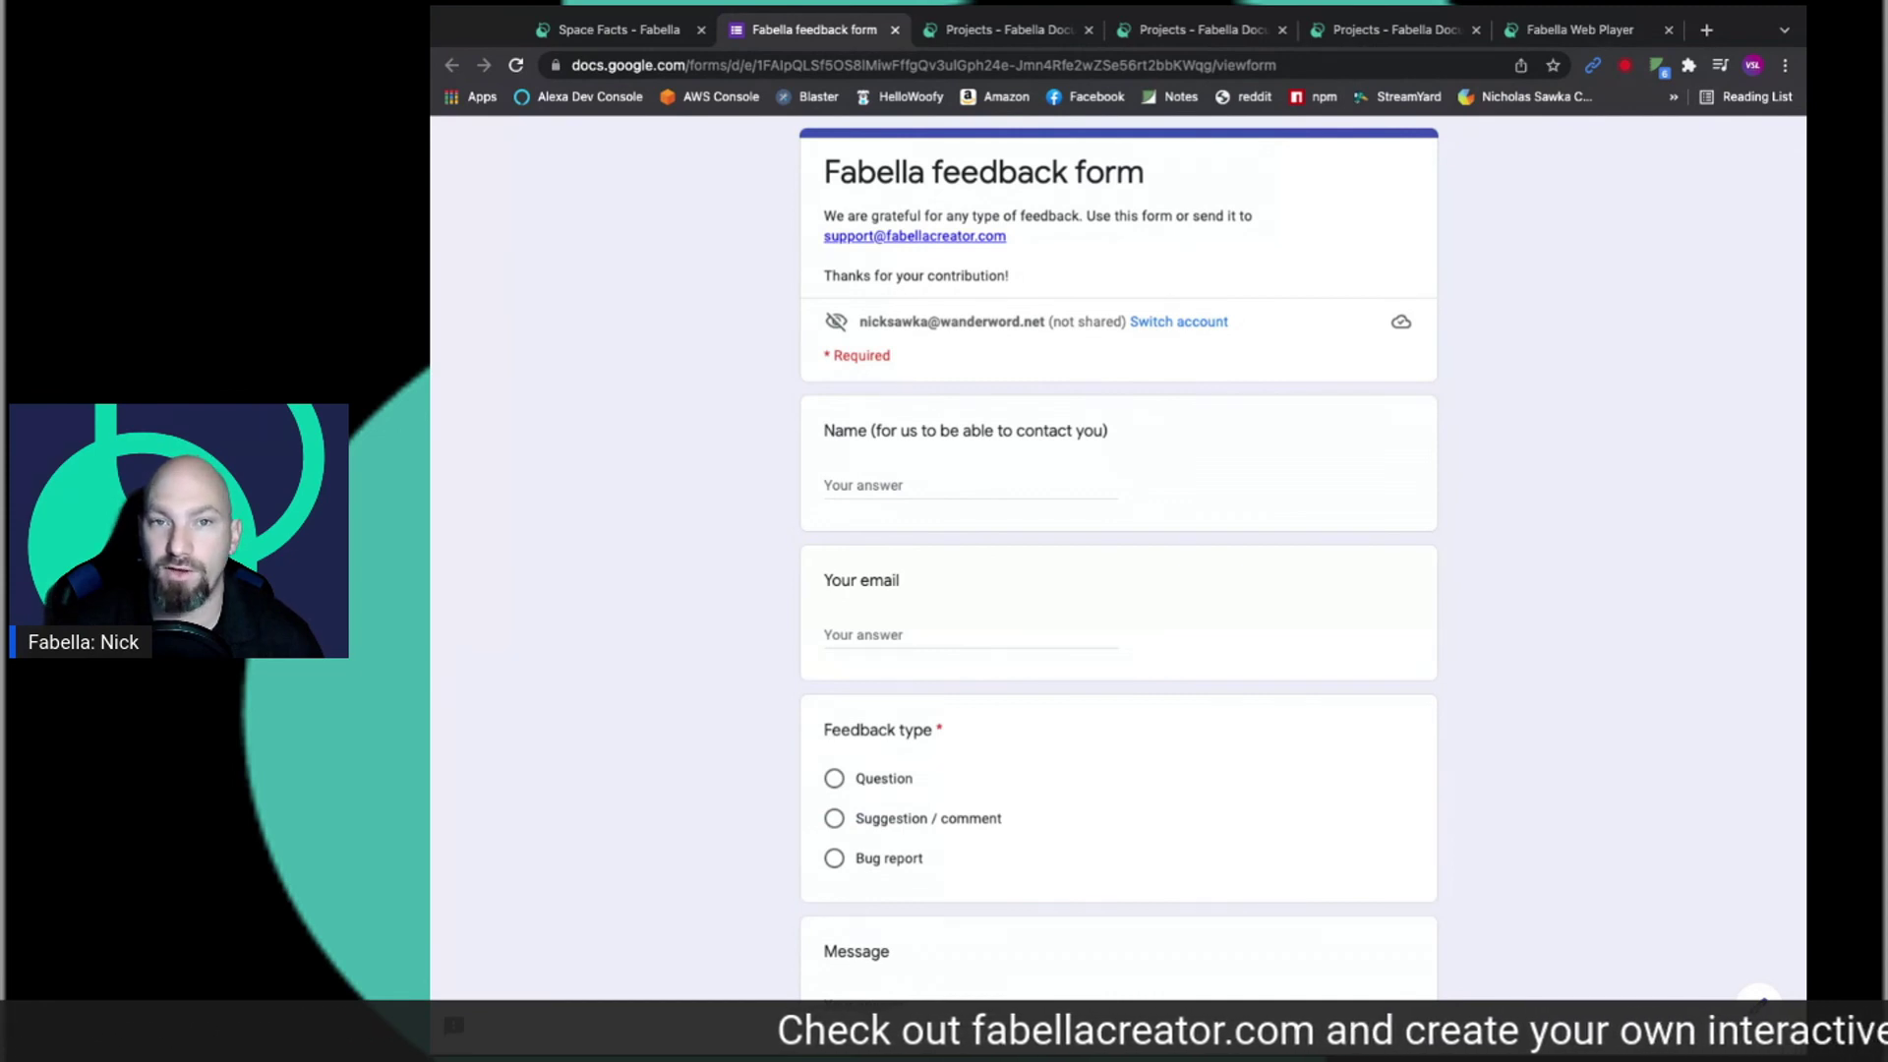
pyautogui.click(652, 32)
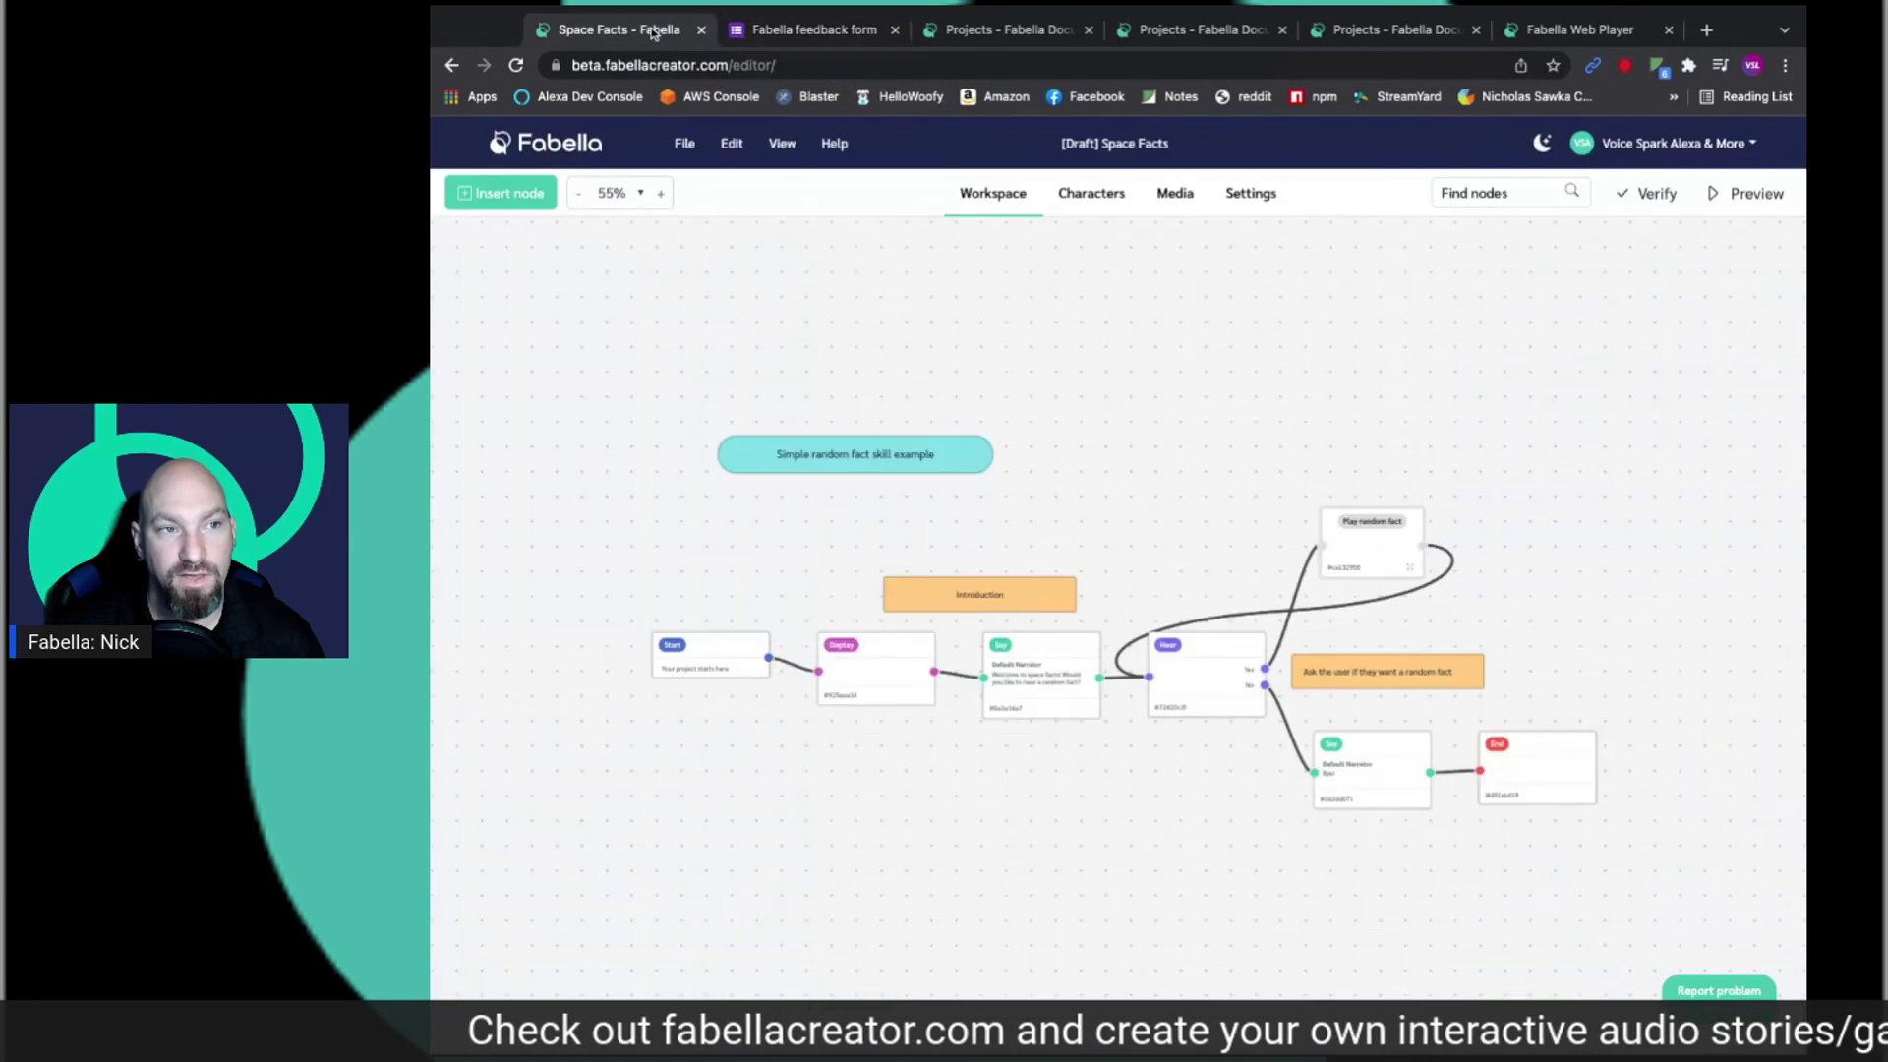